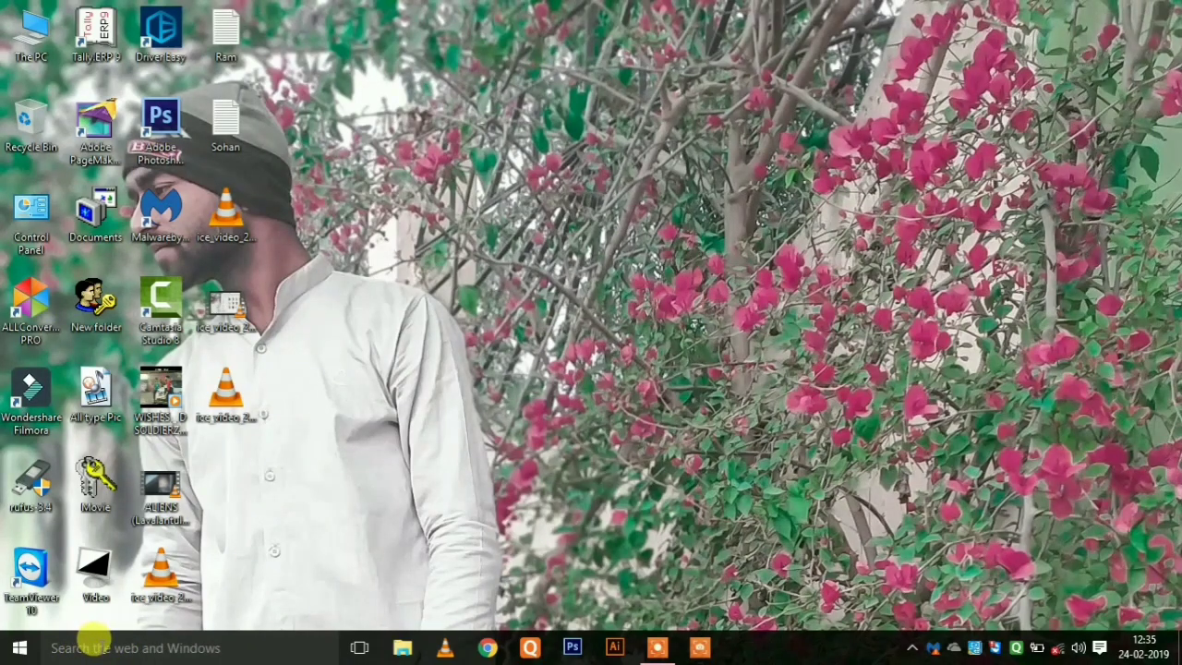
Launch Notepad from a Windows search for "Notepad" and close its blank window again.
{"action": "left_click", "coordinate": [93, 644]}
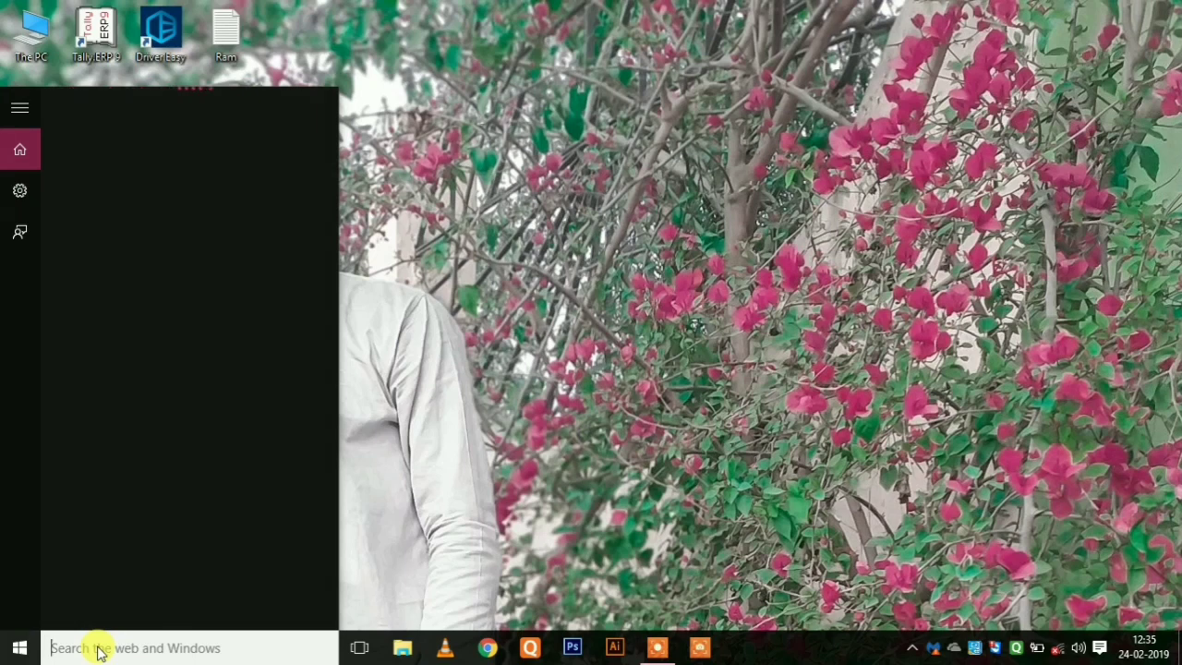
{"action": "type", "text": "Note"}
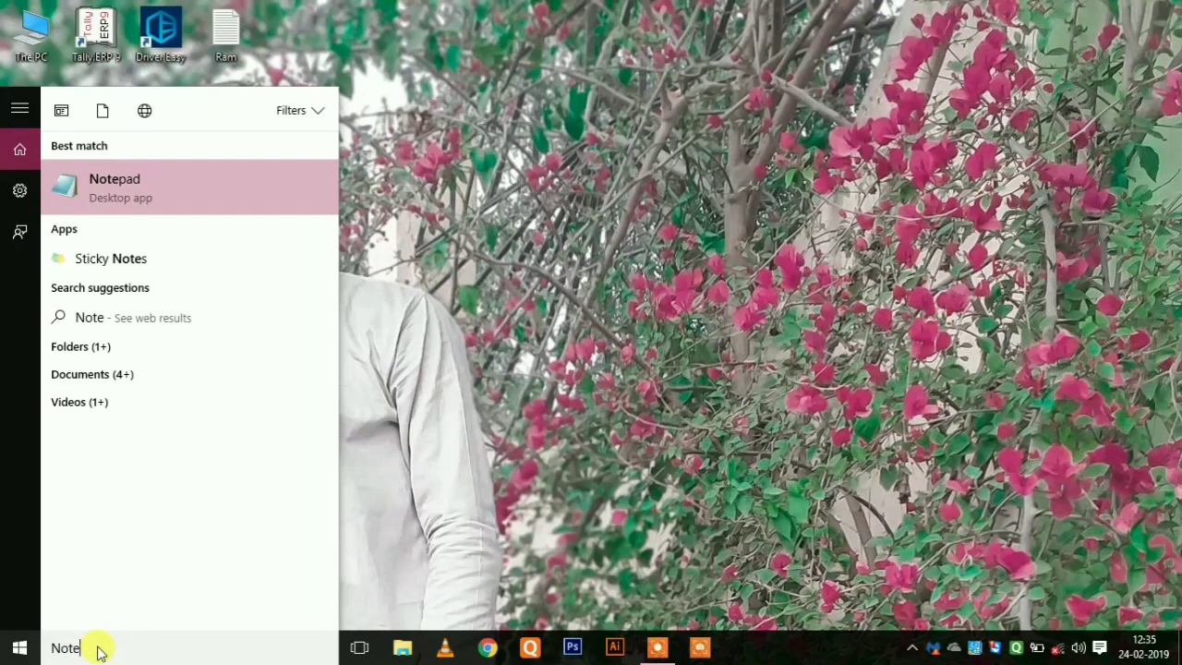
{"action": "type", "text": "p"}
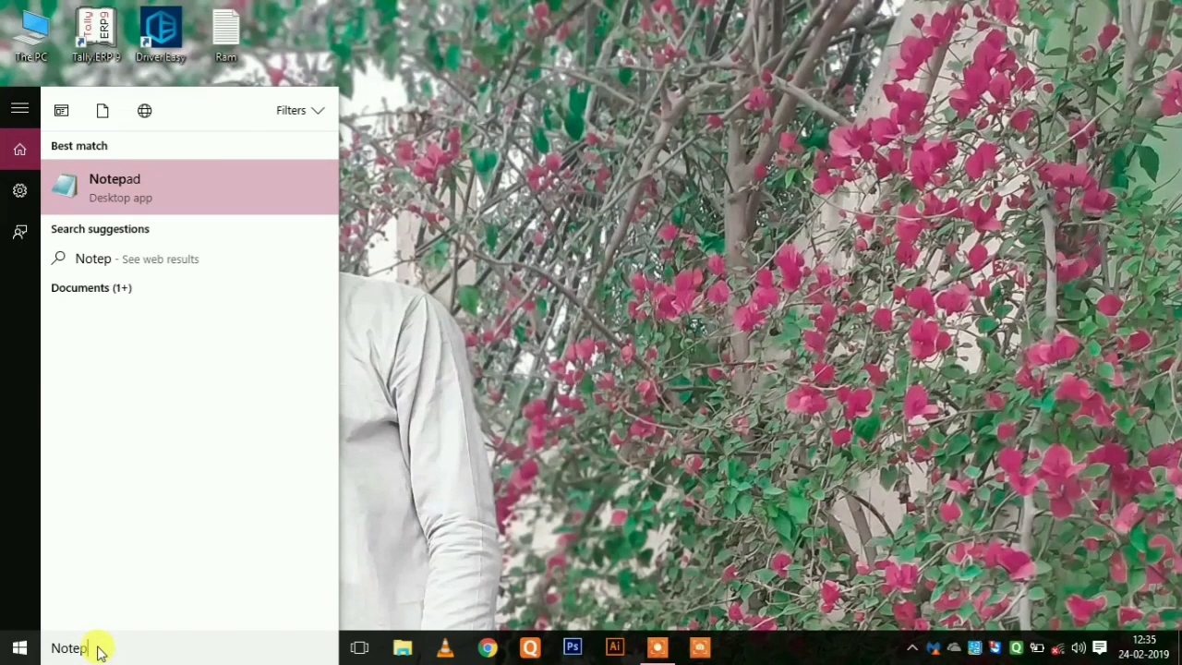
{"action": "type", "text": "ad"}
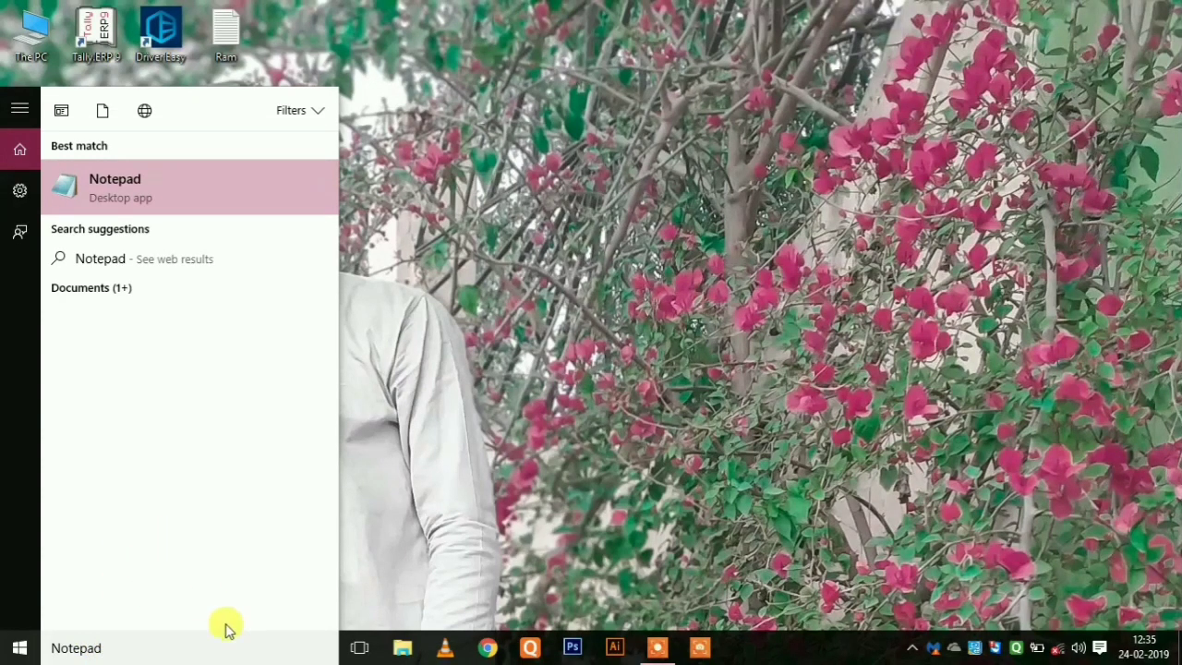
{"action": "left_click", "coordinate": [141, 187]}
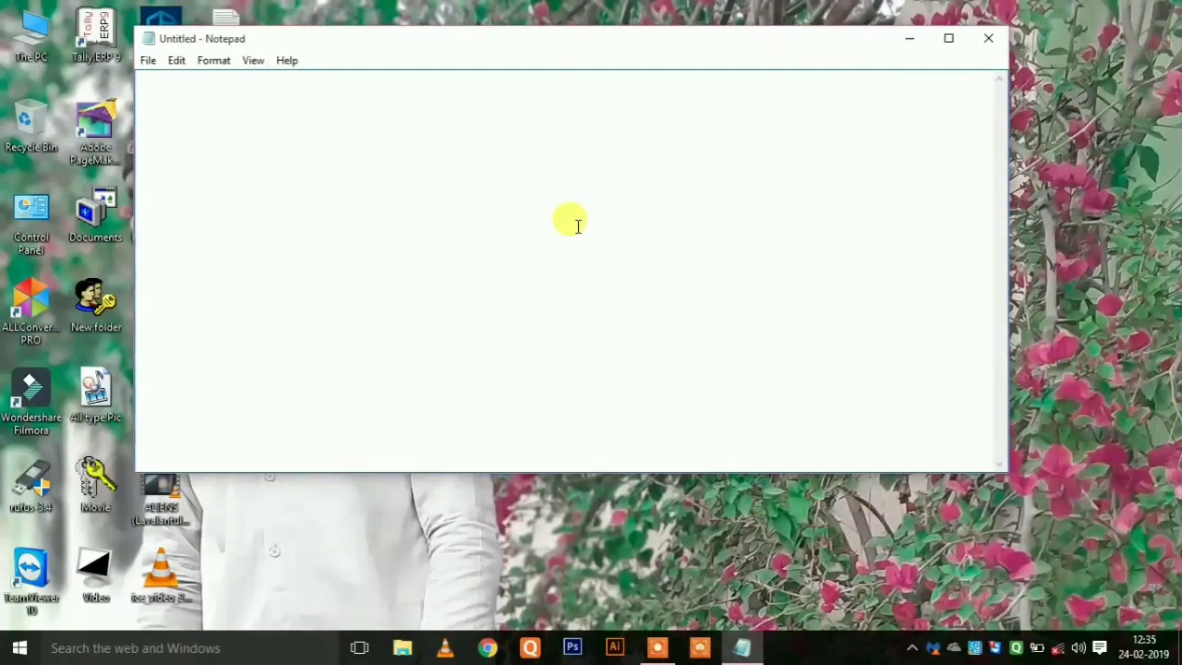
{"action": "left_click", "coordinate": [988, 38]}
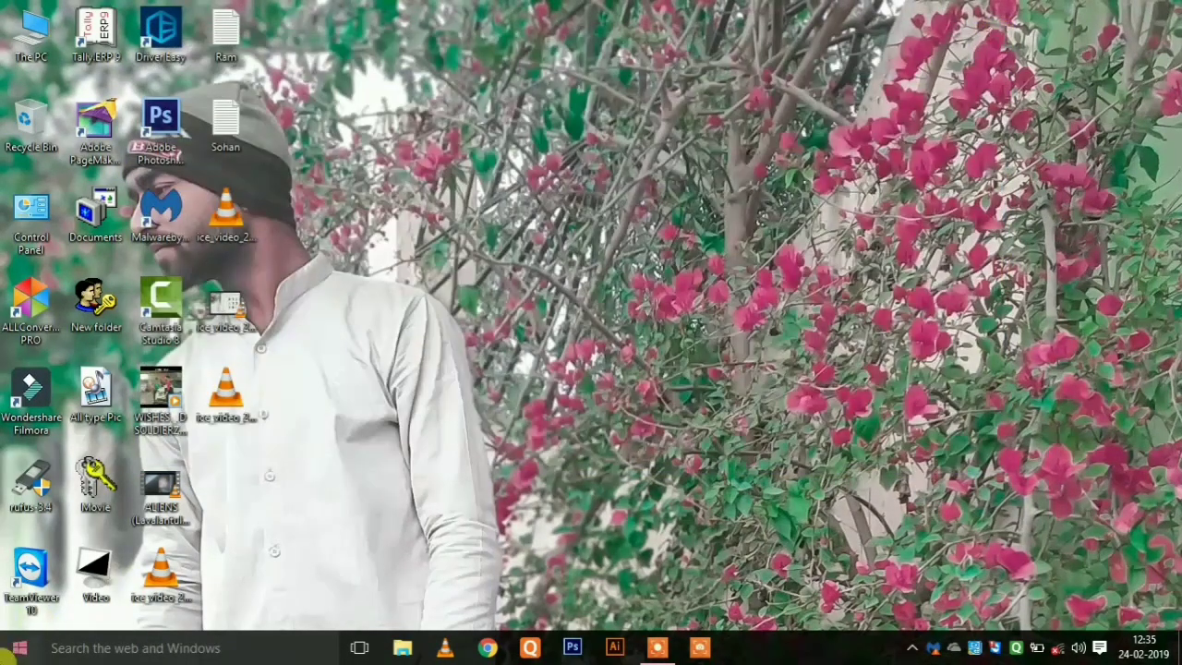
Launch Notepad from the Windows Accessories folder of the full app list and close its blank window again.
{"action": "left_click", "coordinate": [18, 647]}
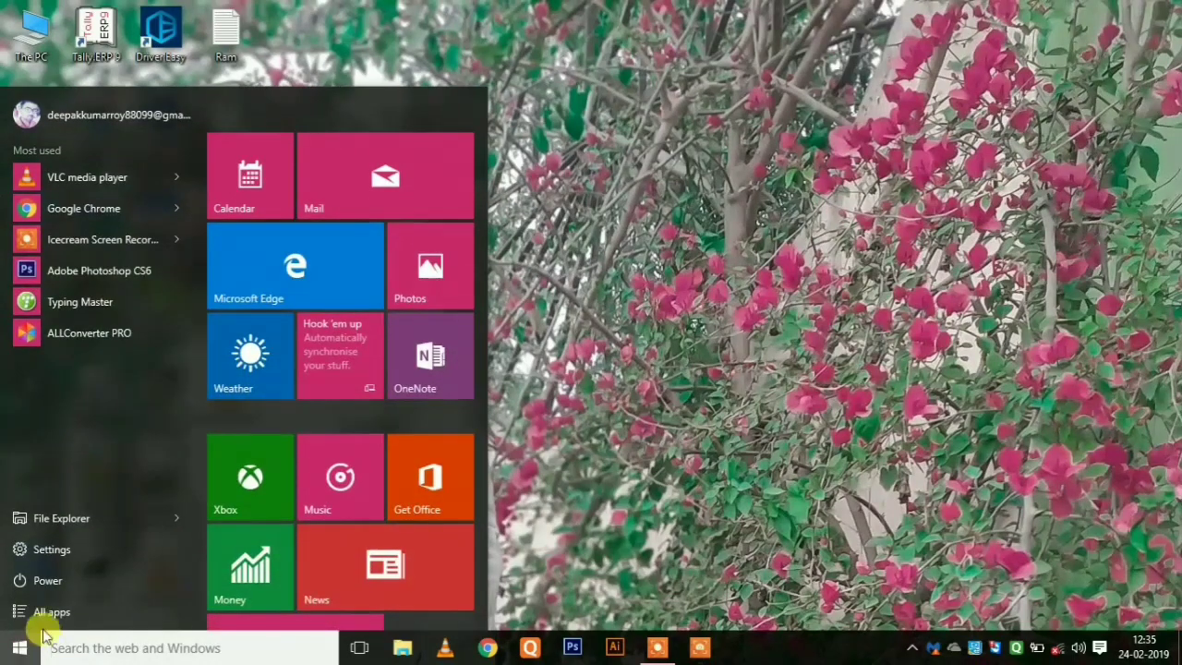
{"action": "left_click", "coordinate": [53, 611]}
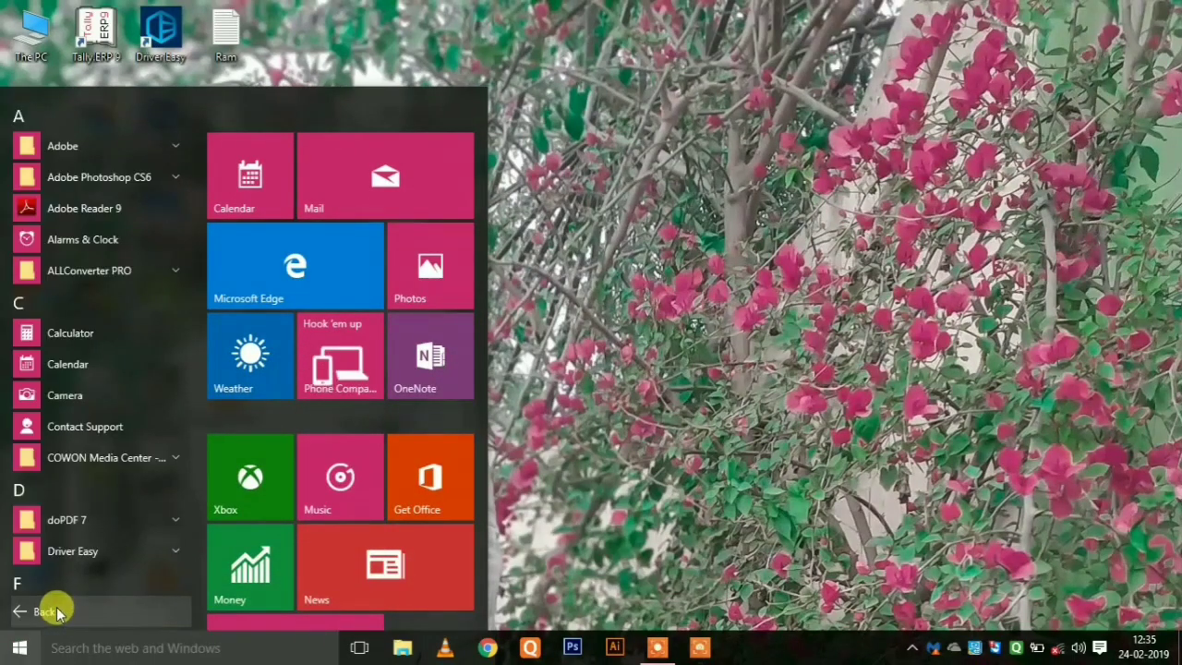
{"action": "scroll", "coordinate": [117, 509], "scroll_direction": "down", "scroll_amount": 10}
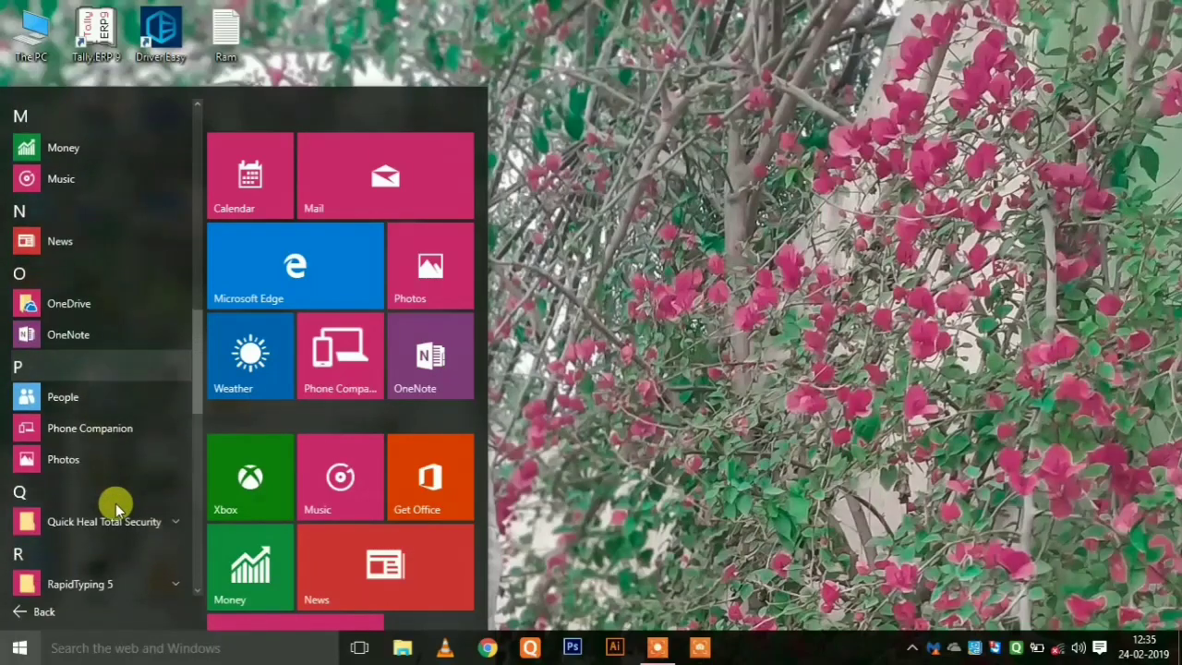
{"action": "scroll", "coordinate": [116, 509], "scroll_direction": "down", "scroll_amount": 8}
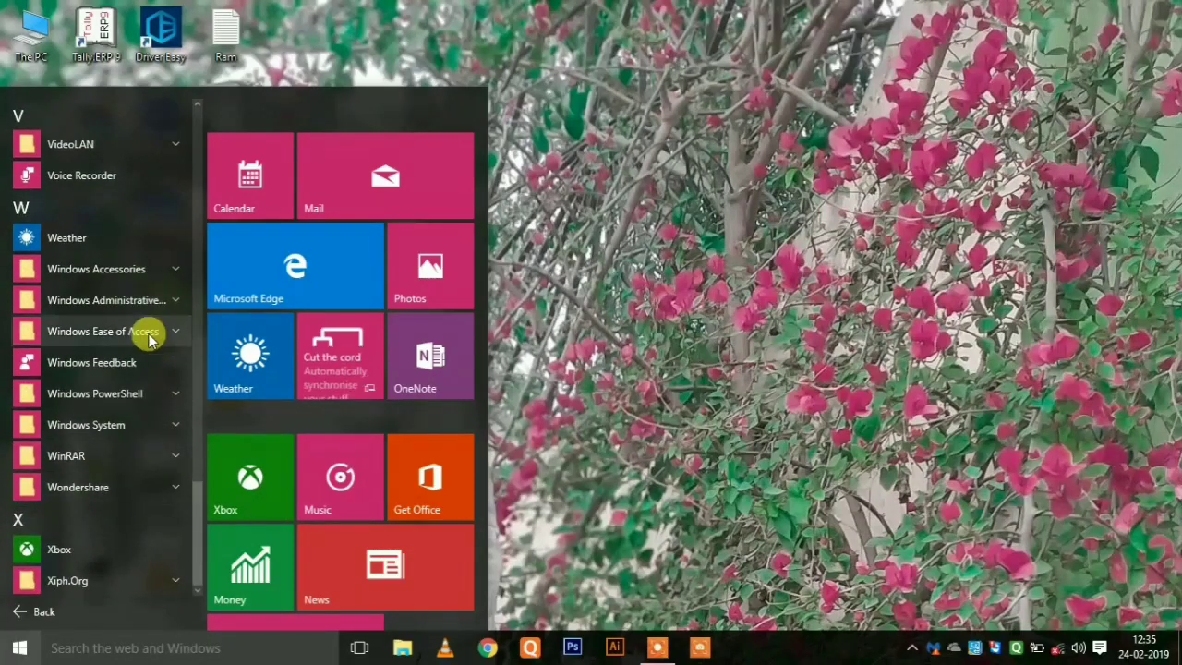
{"action": "left_click", "coordinate": [143, 268]}
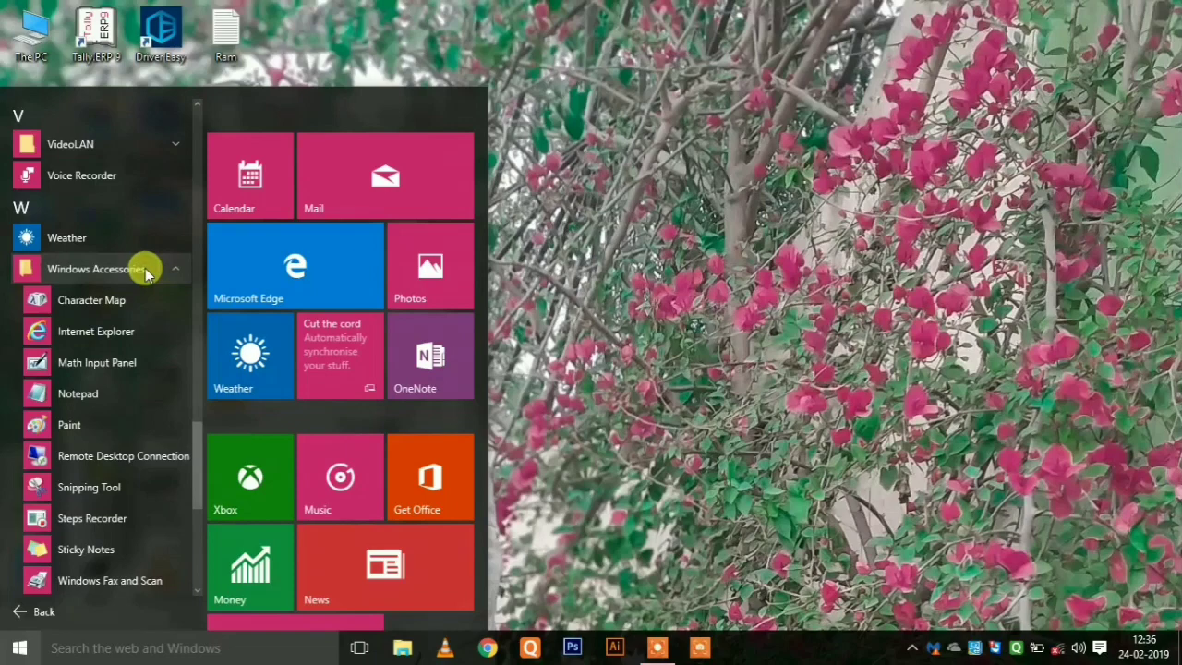
{"action": "left_click", "coordinate": [78, 394]}
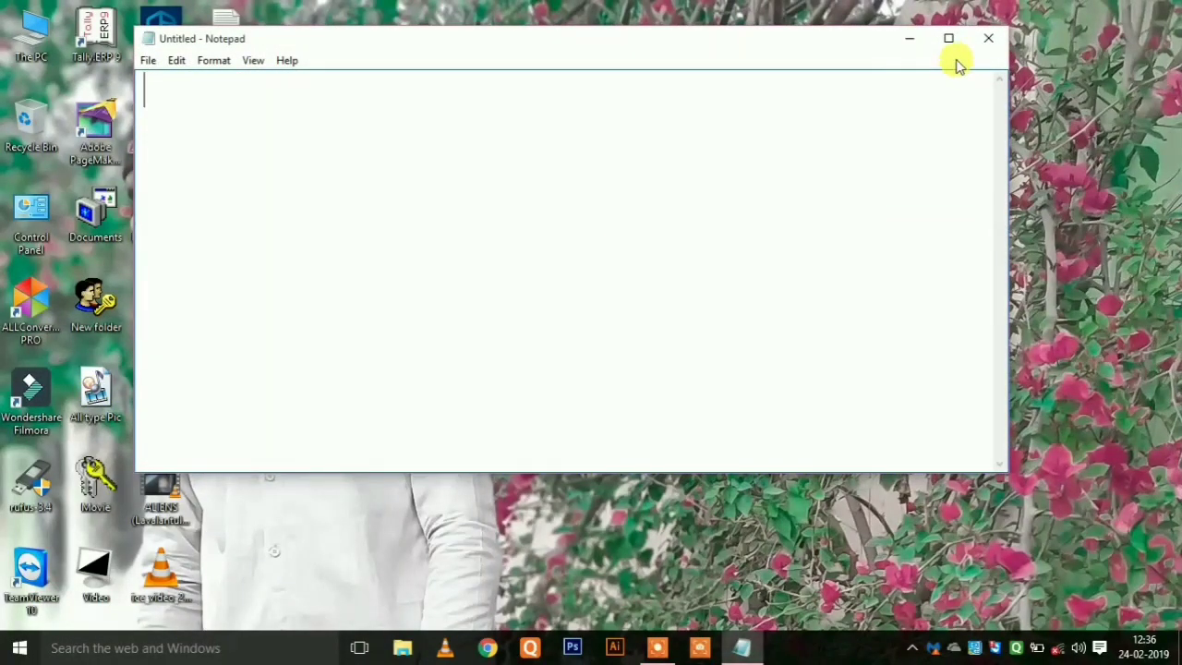
{"action": "left_click", "coordinate": [988, 41]}
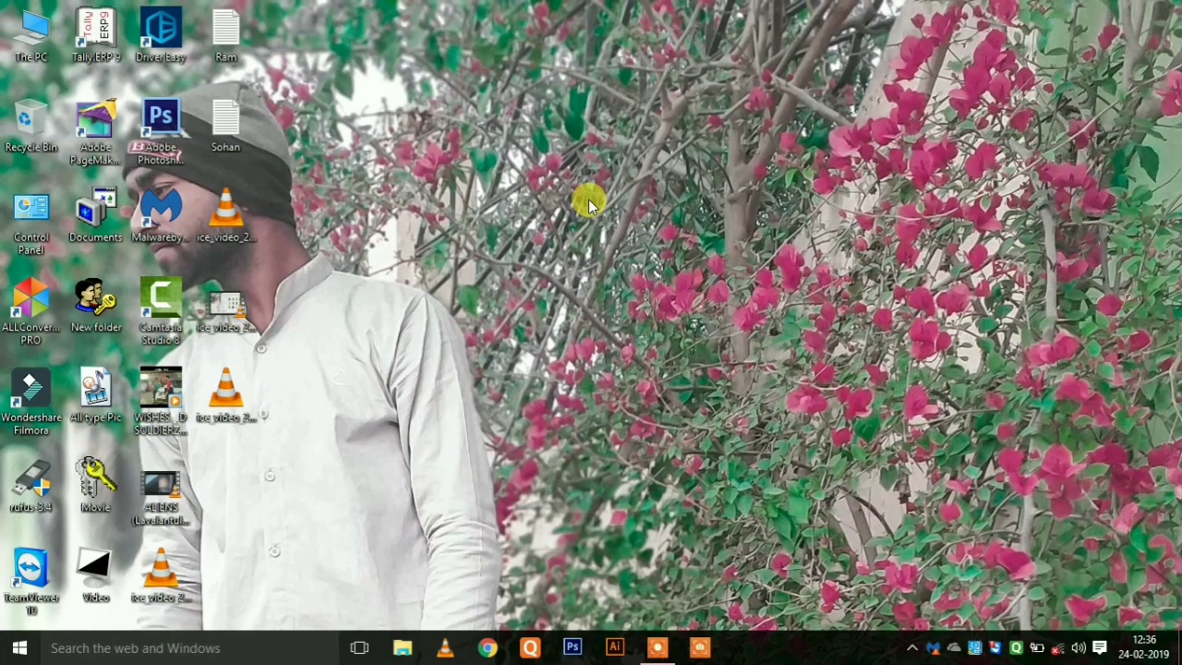
Launch Notepad by running the command "Notepad" from the Windows Run dialog.
{"action": "key", "text": "super+r"}
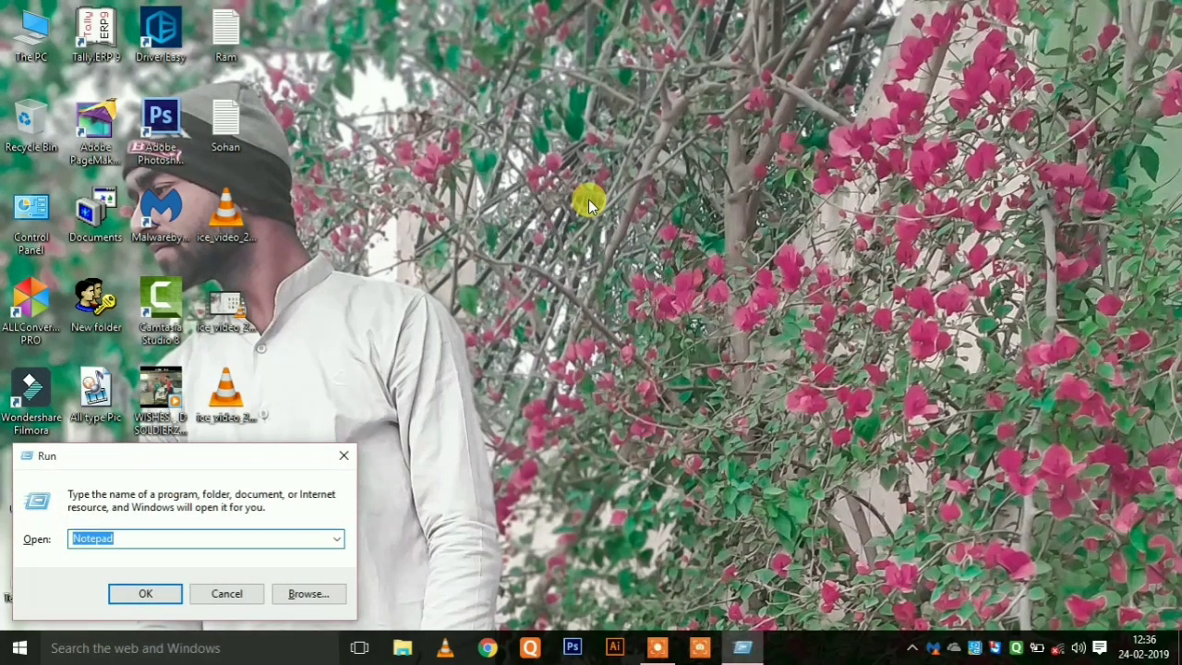
{"action": "key", "text": "BackSpace"}
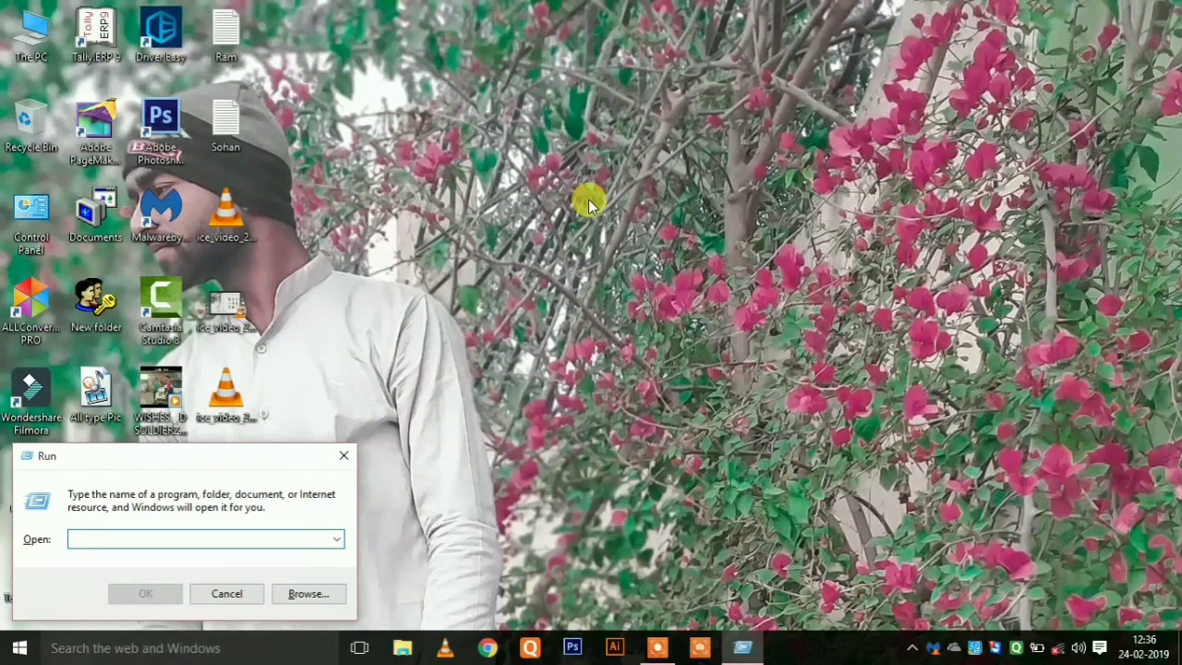
{"action": "type", "text": "N"}
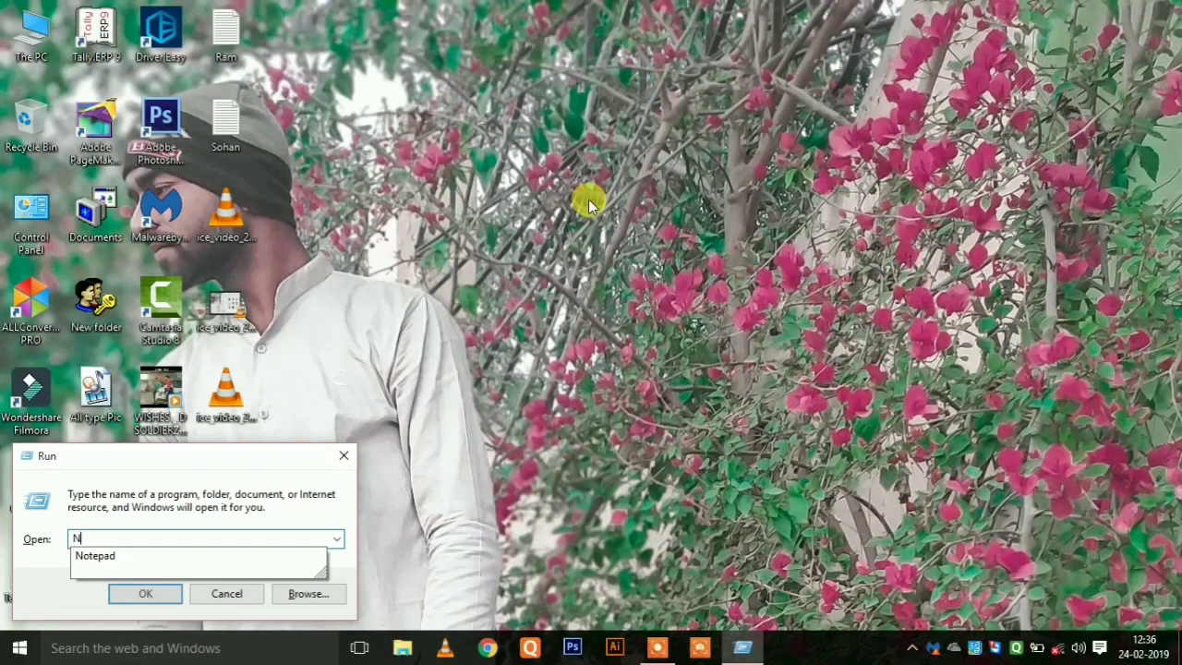
{"action": "type", "text": "otepad"}
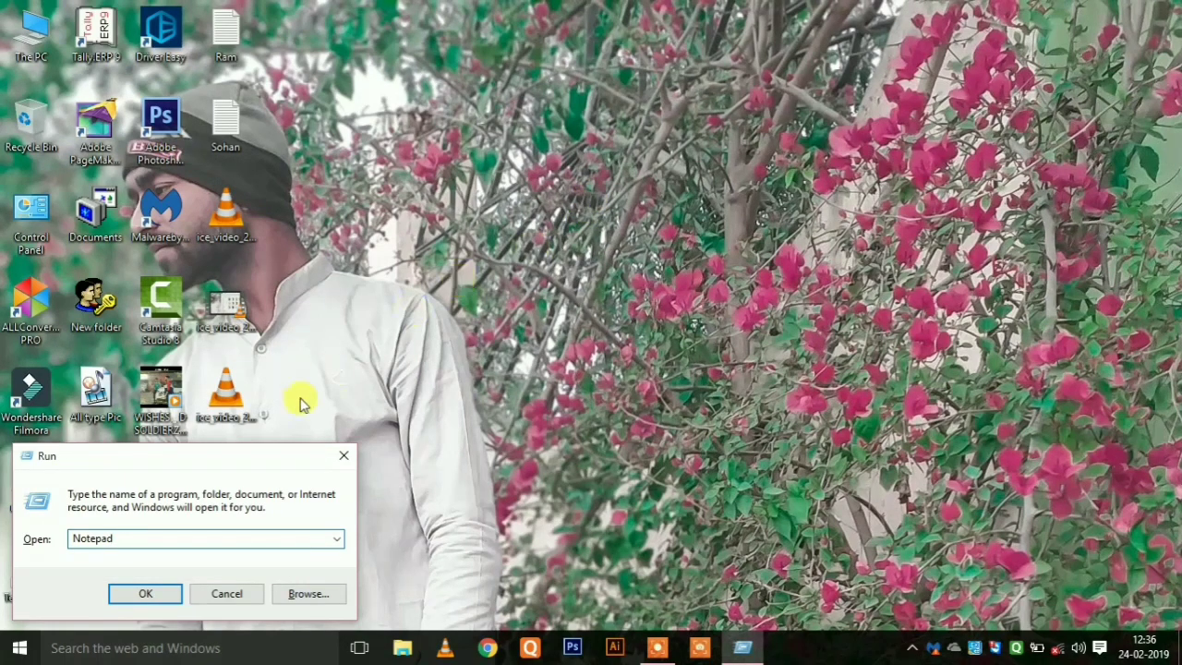
{"action": "left_click", "coordinate": [147, 595]}
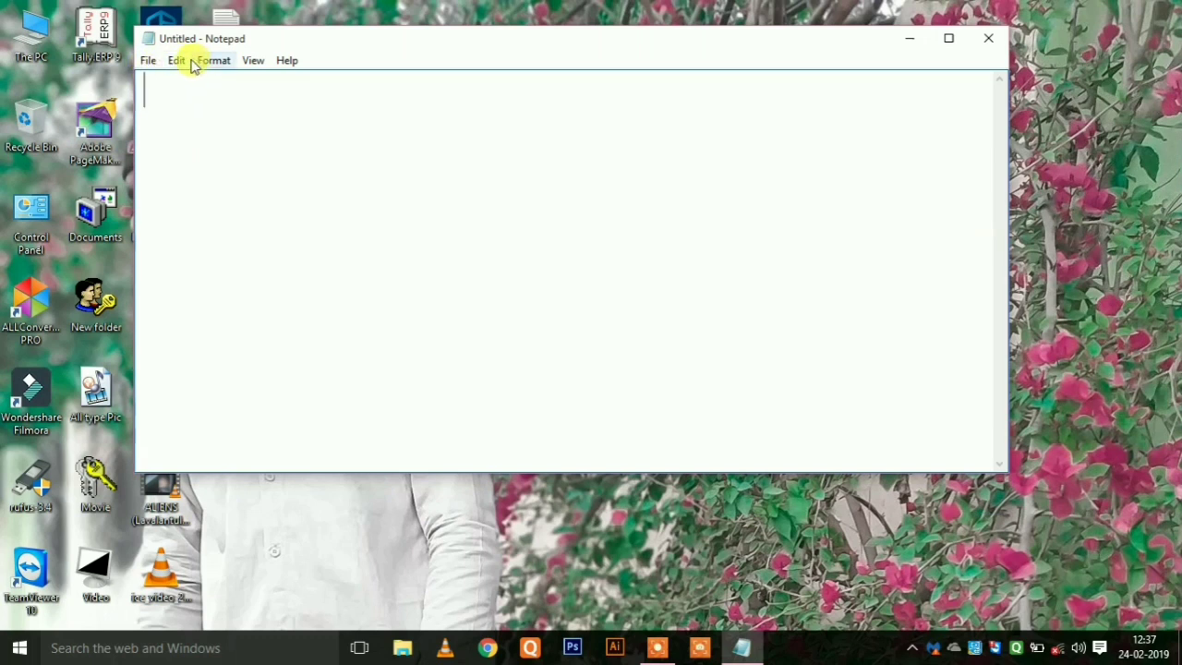
{"action": "left_click", "coordinate": [151, 63]}
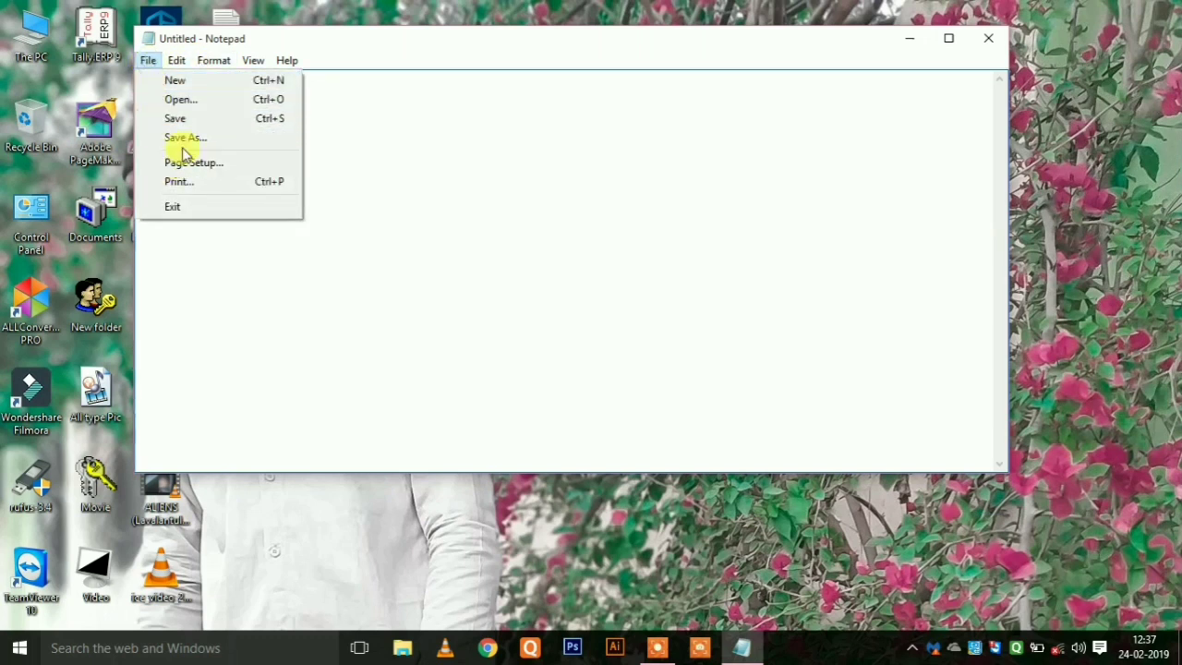
{"action": "mouse_move", "coordinate": [207, 63]}
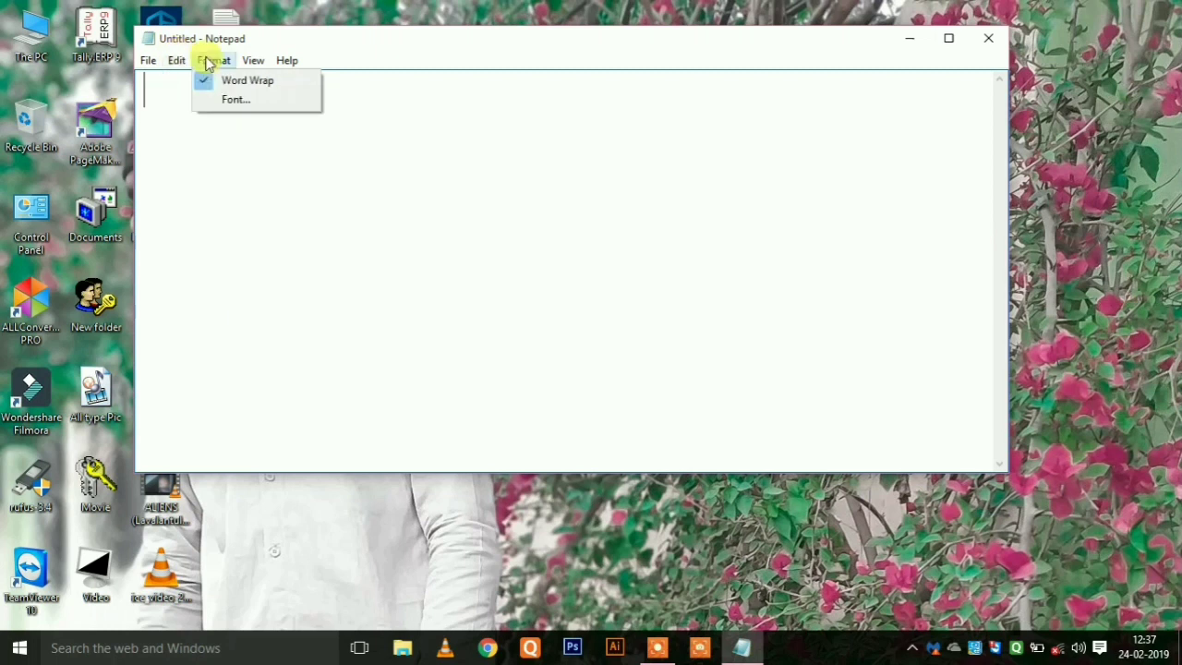
{"action": "left_click", "coordinate": [150, 63]}
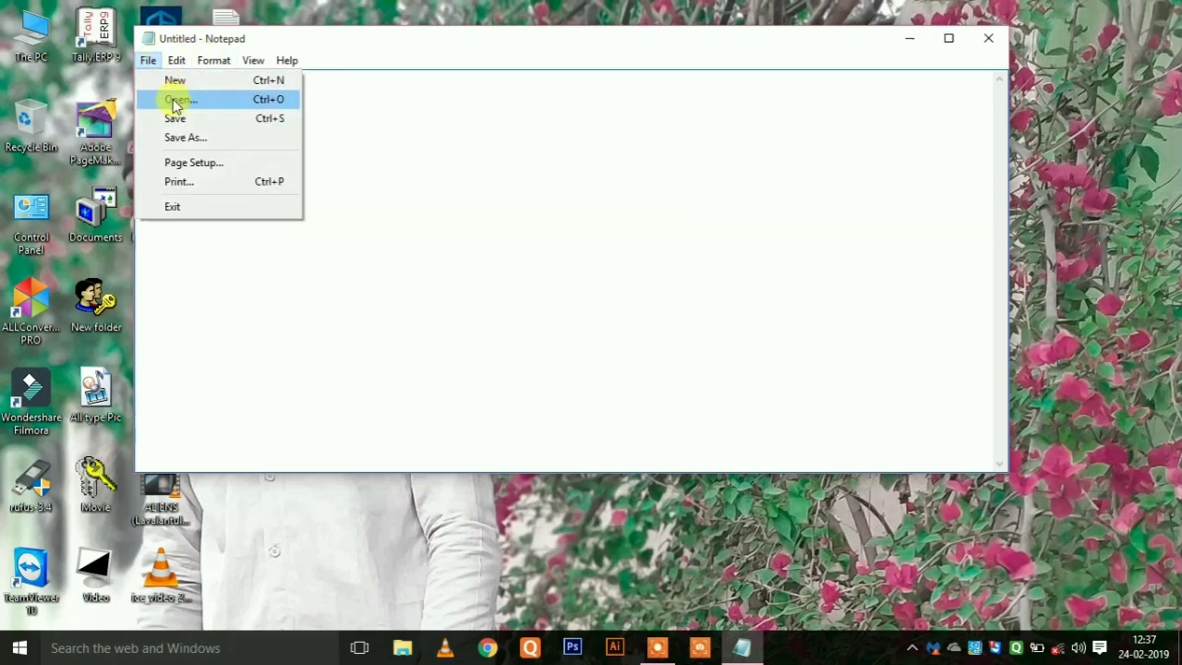
{"action": "left_click", "coordinate": [359, 102]}
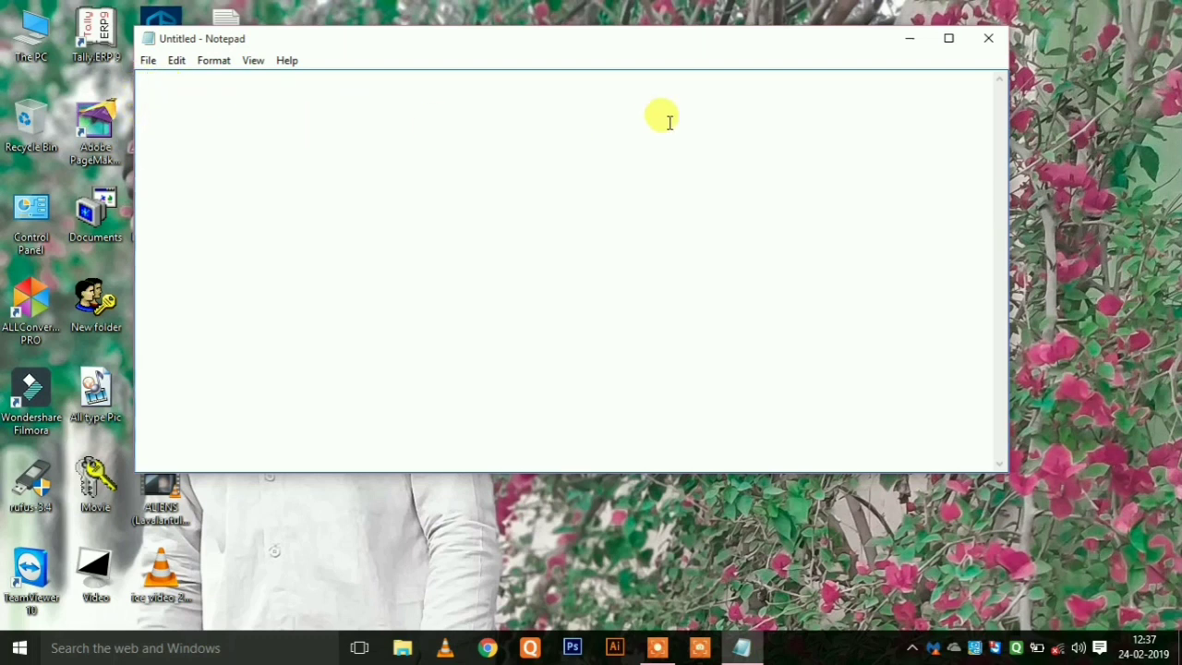
Minimize and bring back the Notepad window, and switch it twice between maximized and normal size.
{"action": "left_click", "coordinate": [910, 41]}
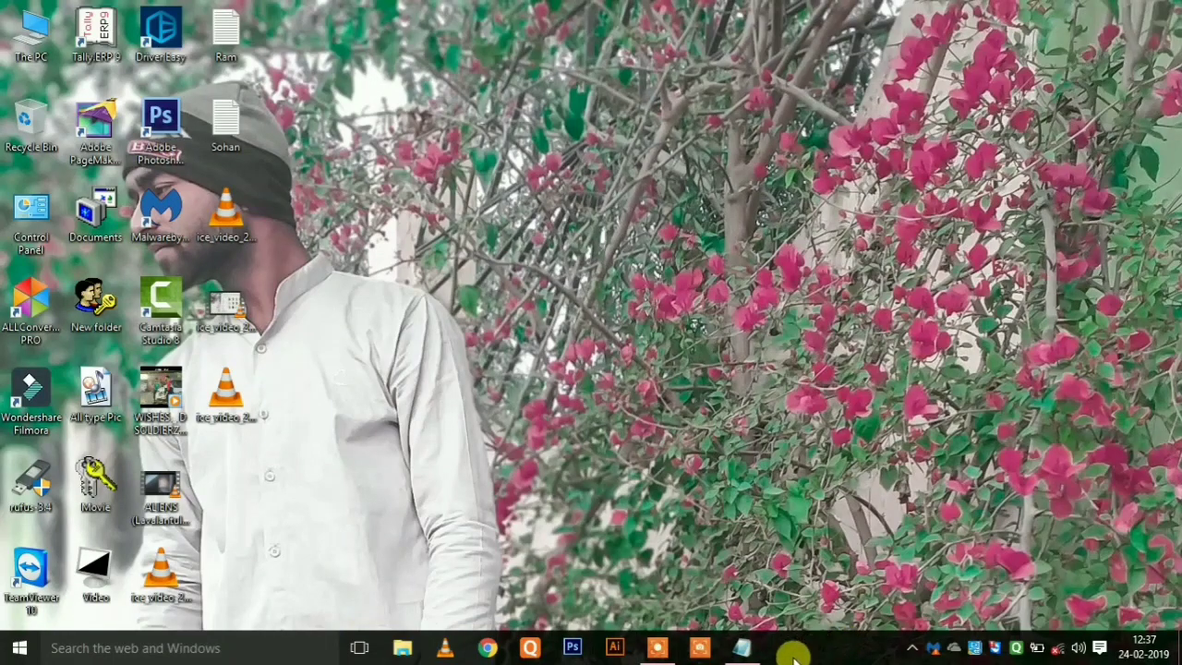
{"action": "left_click", "coordinate": [738, 650]}
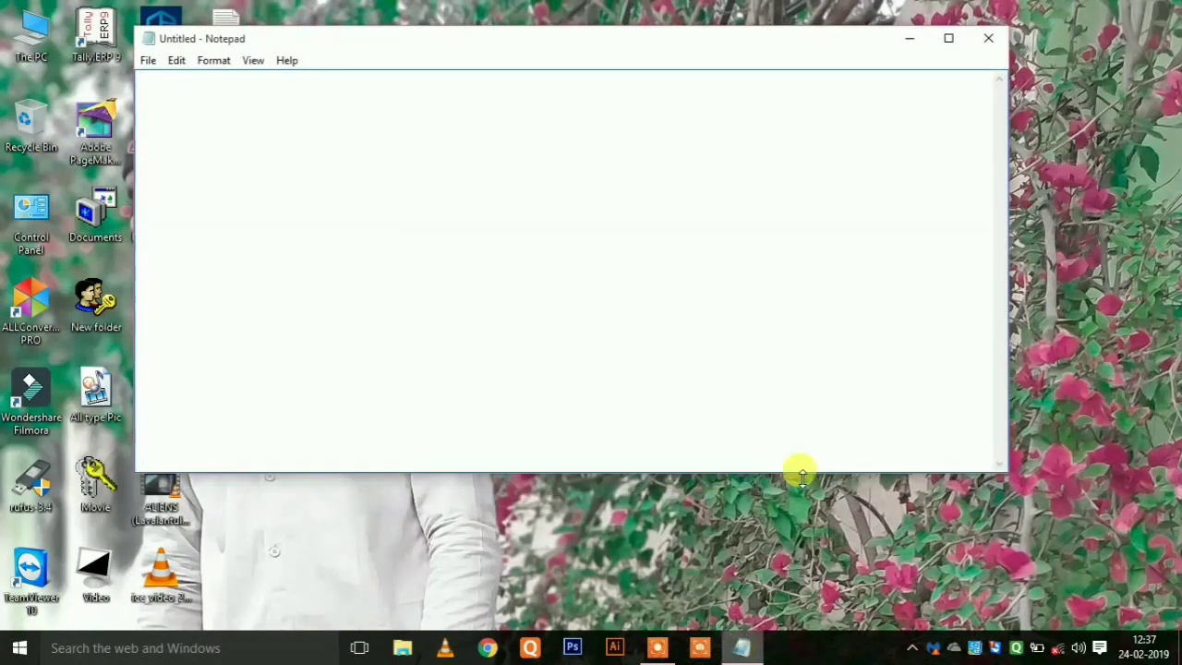
{"action": "left_click", "coordinate": [948, 39]}
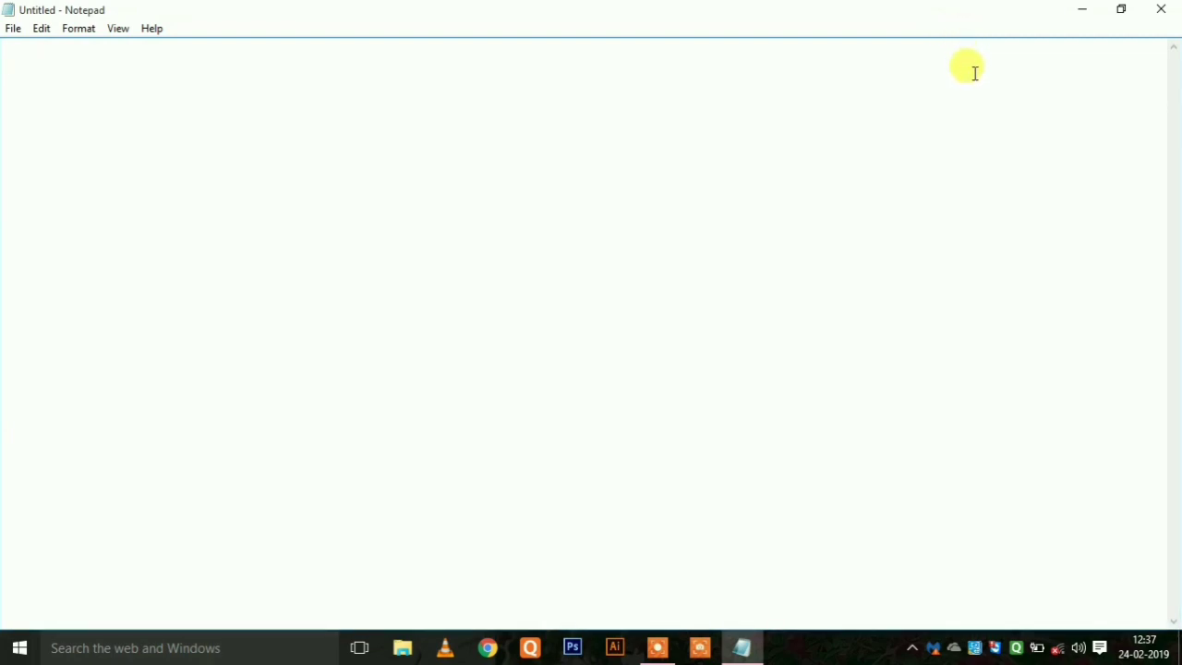
{"action": "left_click", "coordinate": [1121, 9]}
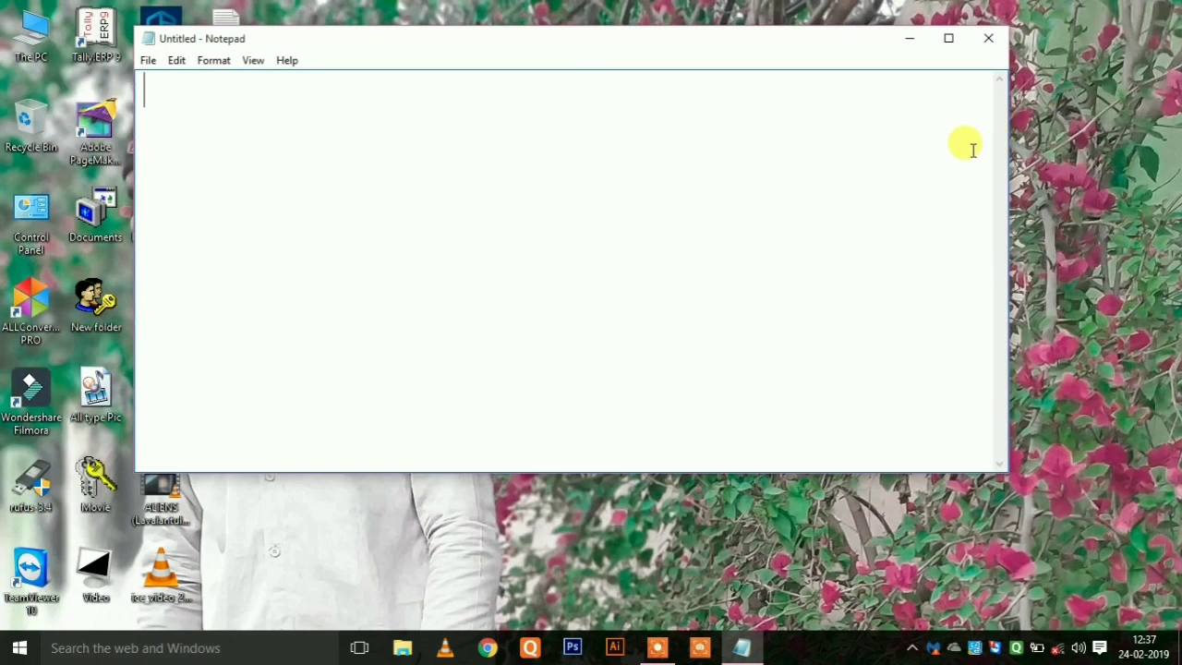
{"action": "left_click", "coordinate": [949, 39]}
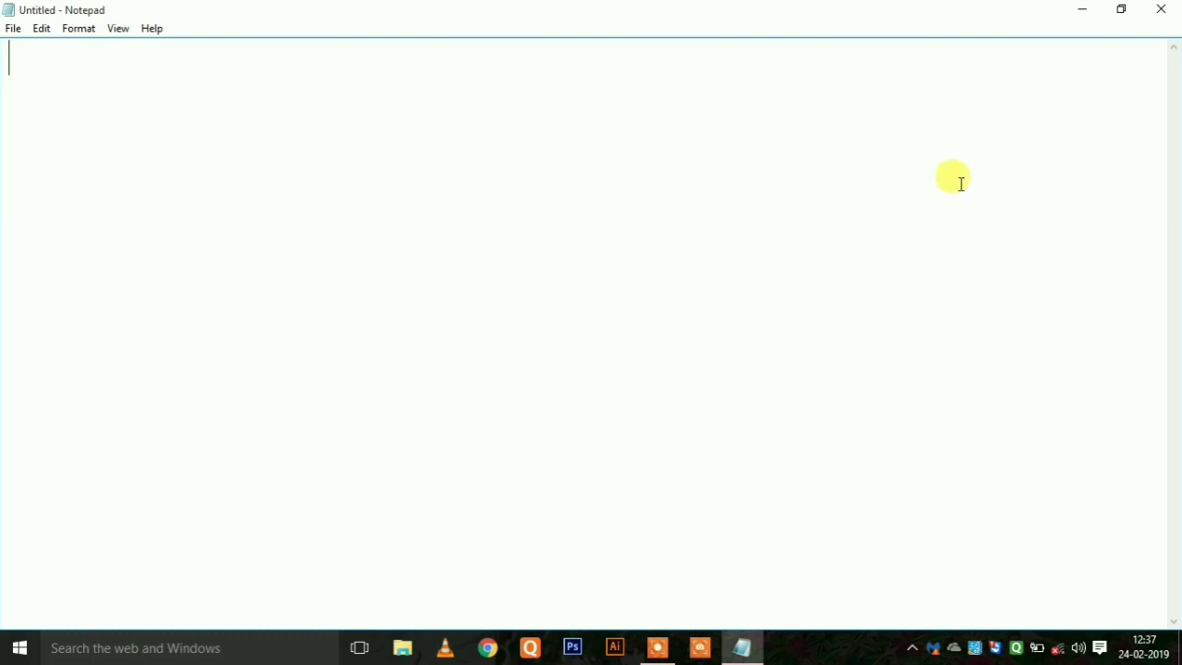
{"action": "left_click", "coordinate": [1124, 8]}
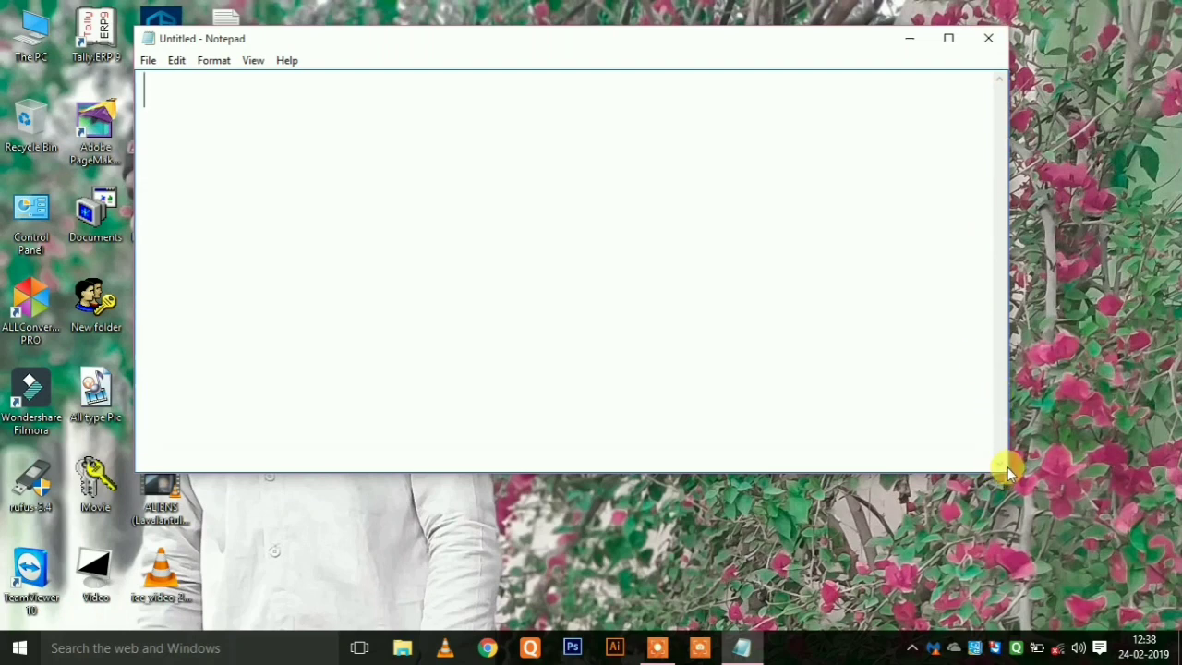
Resize the Notepad window to be narrower and taller, and maximize it to fill the screen.
{"action": "left_click_drag", "start_coordinate": [1006, 469], "coordinate": [836, 541]}
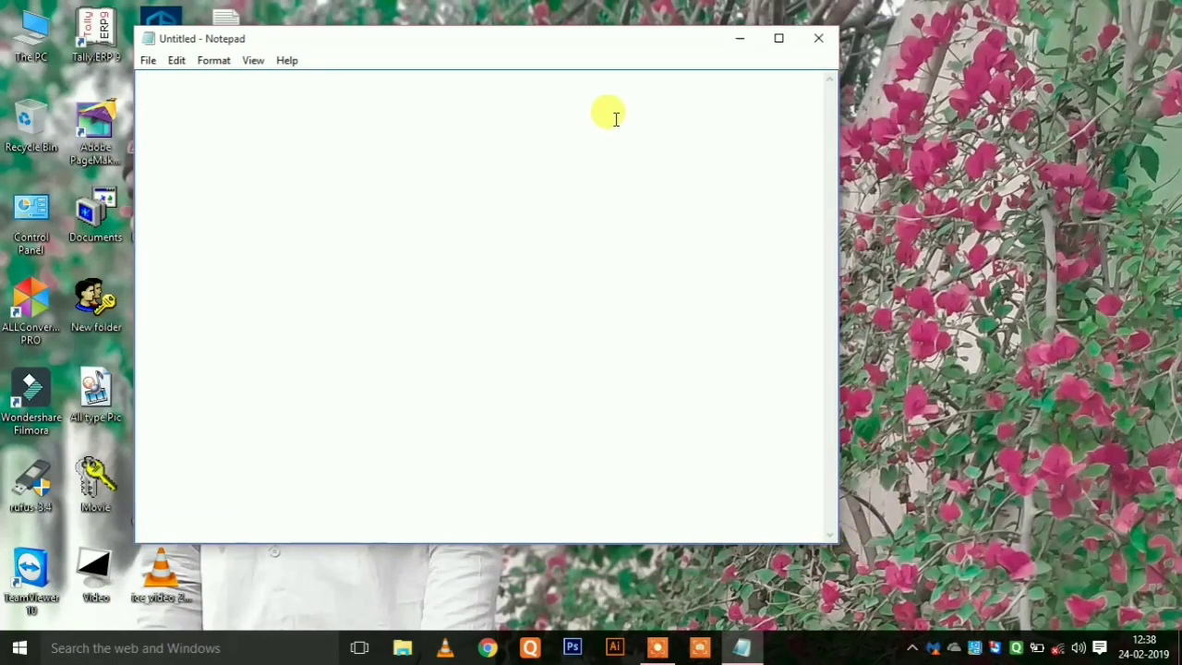
{"action": "left_click", "coordinate": [778, 37]}
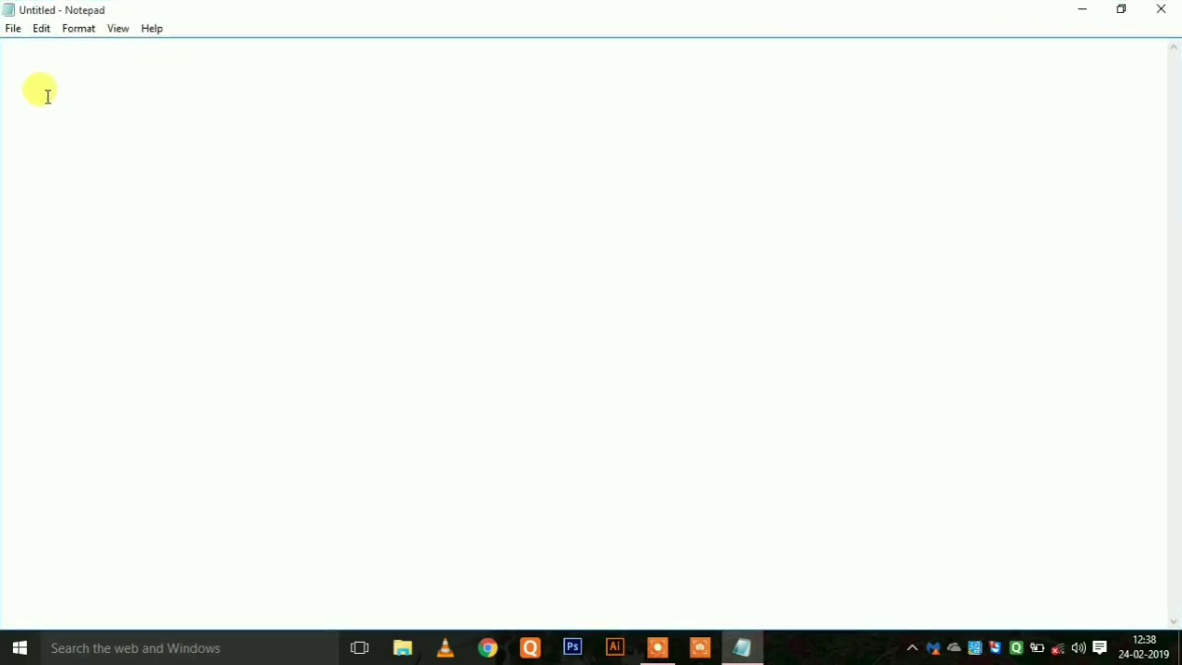
{"action": "left_click", "coordinate": [14, 29]}
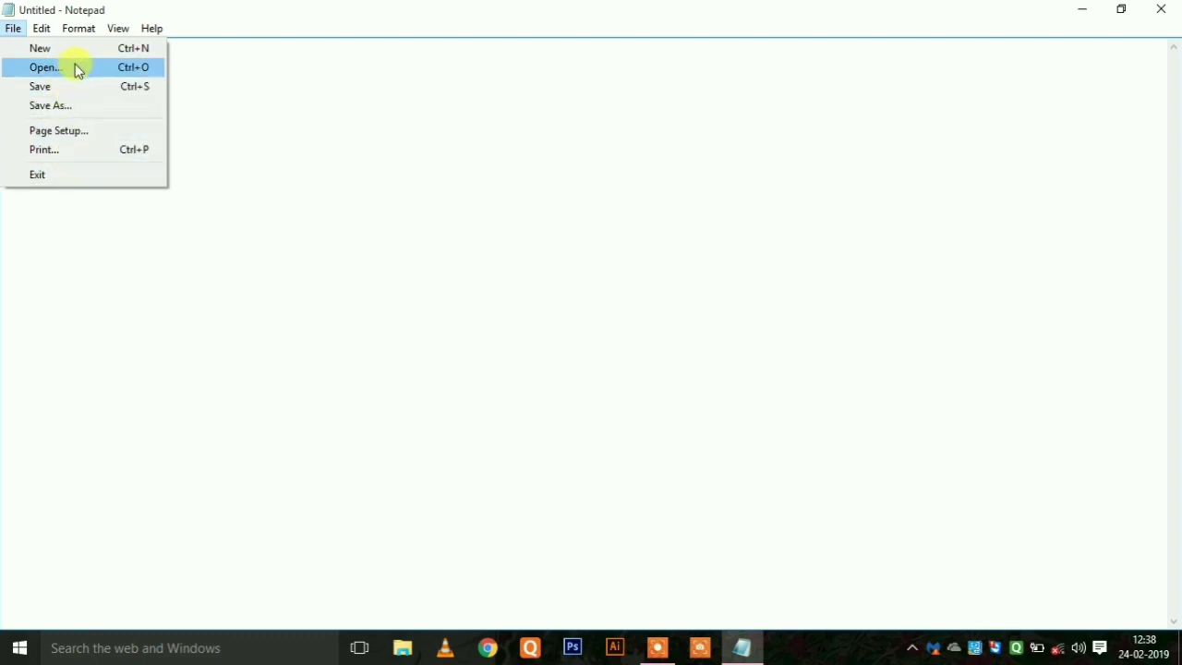
{"action": "left_click", "coordinate": [240, 60]}
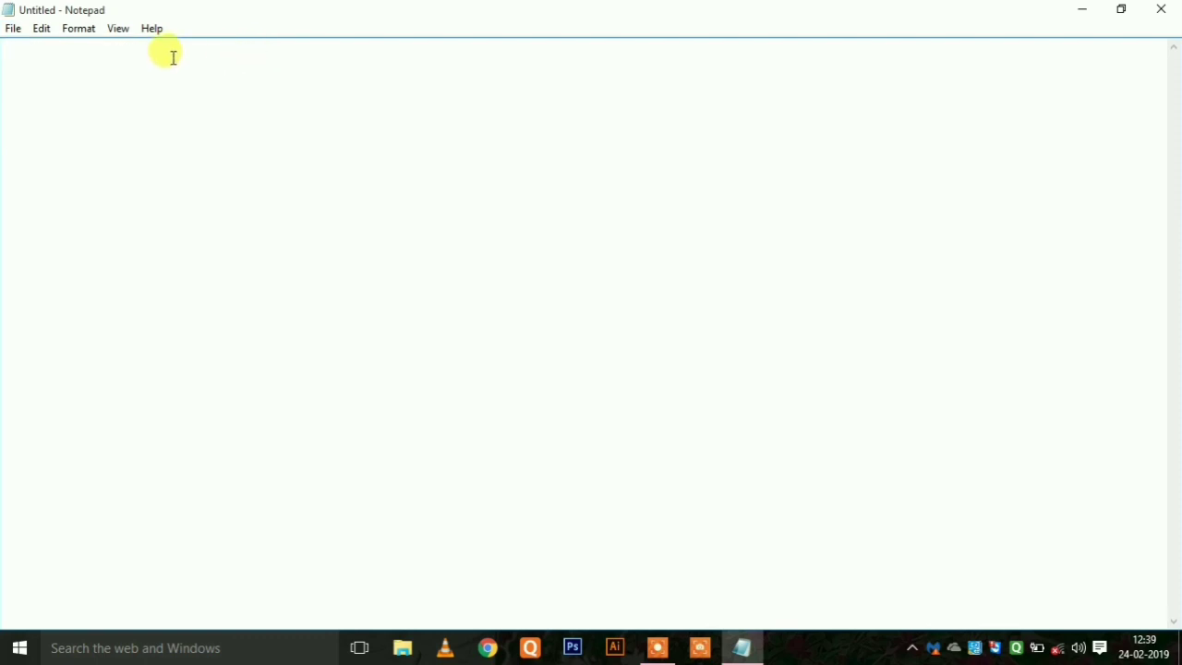
Write the sentence "Notepad is a text editor program." in the blank document.
{"action": "type", "text": "Note"}
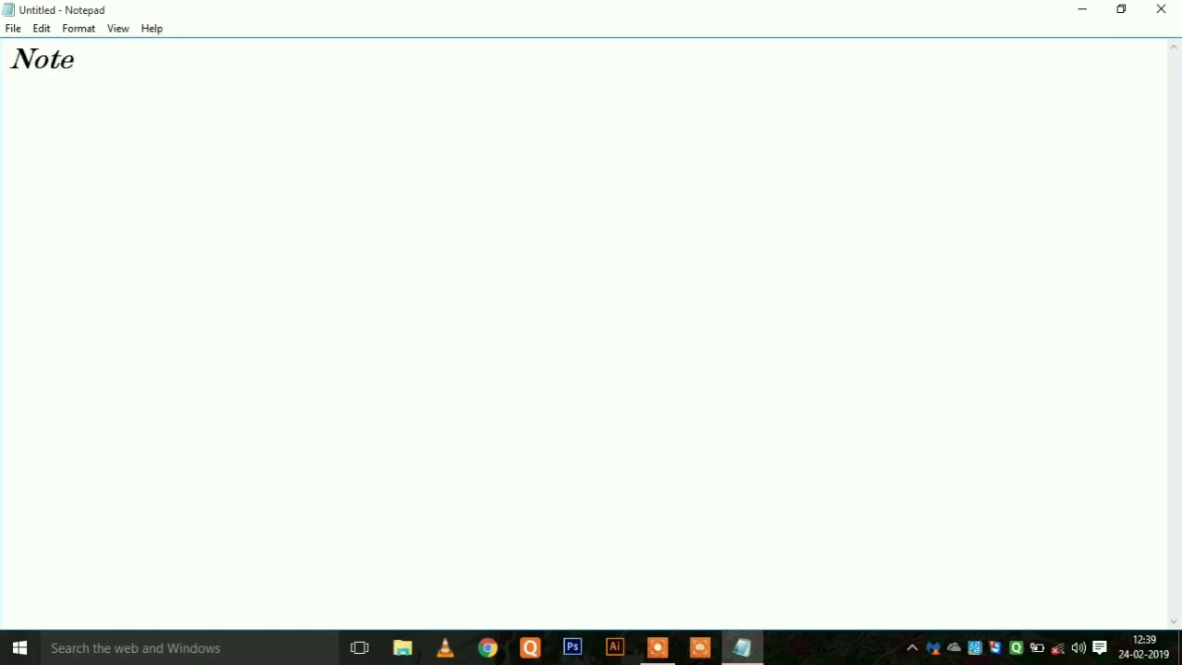
{"action": "type", "text": "pad i"}
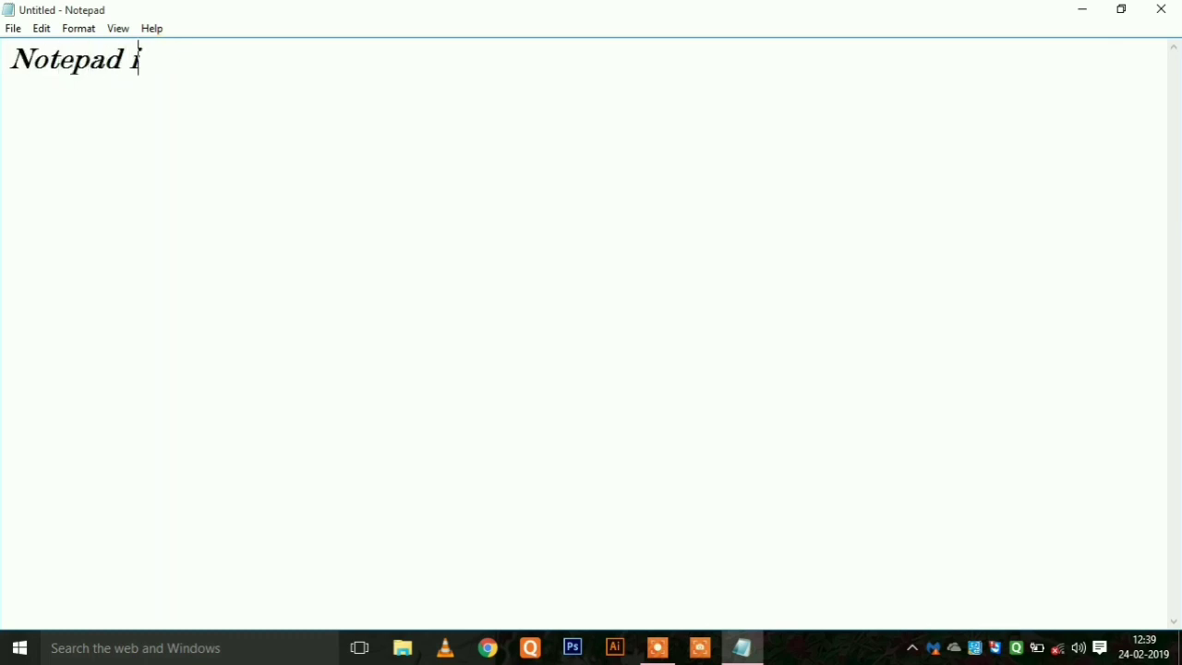
{"action": "type", "text": "s a te"}
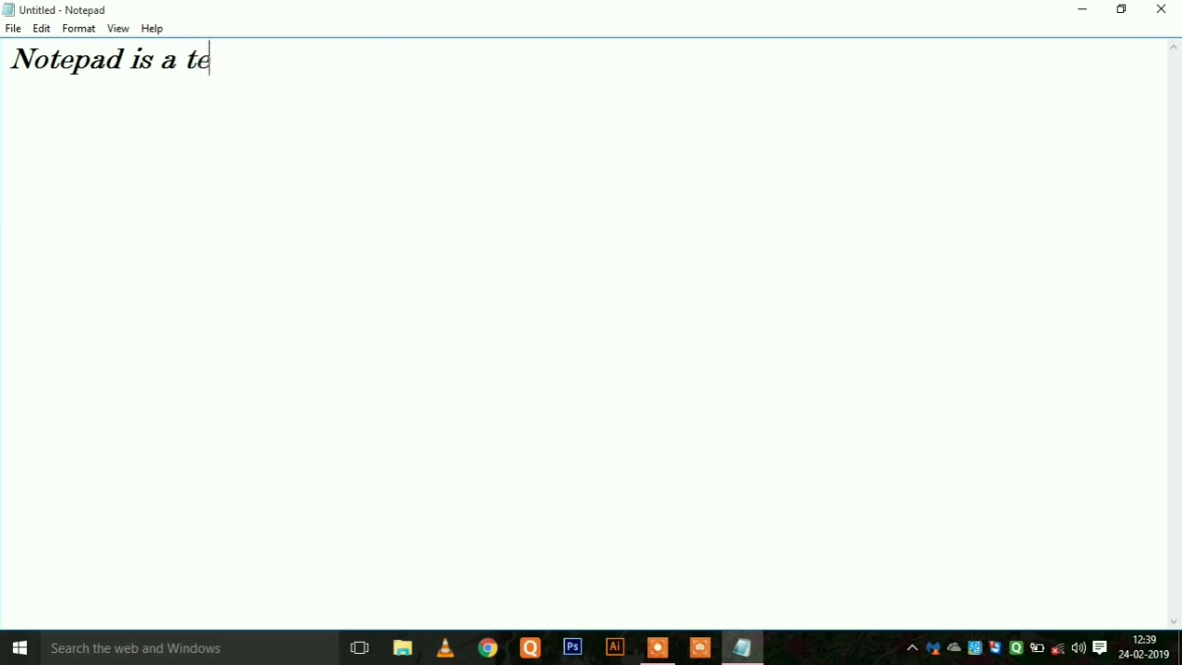
{"action": "type", "text": "xt editor "}
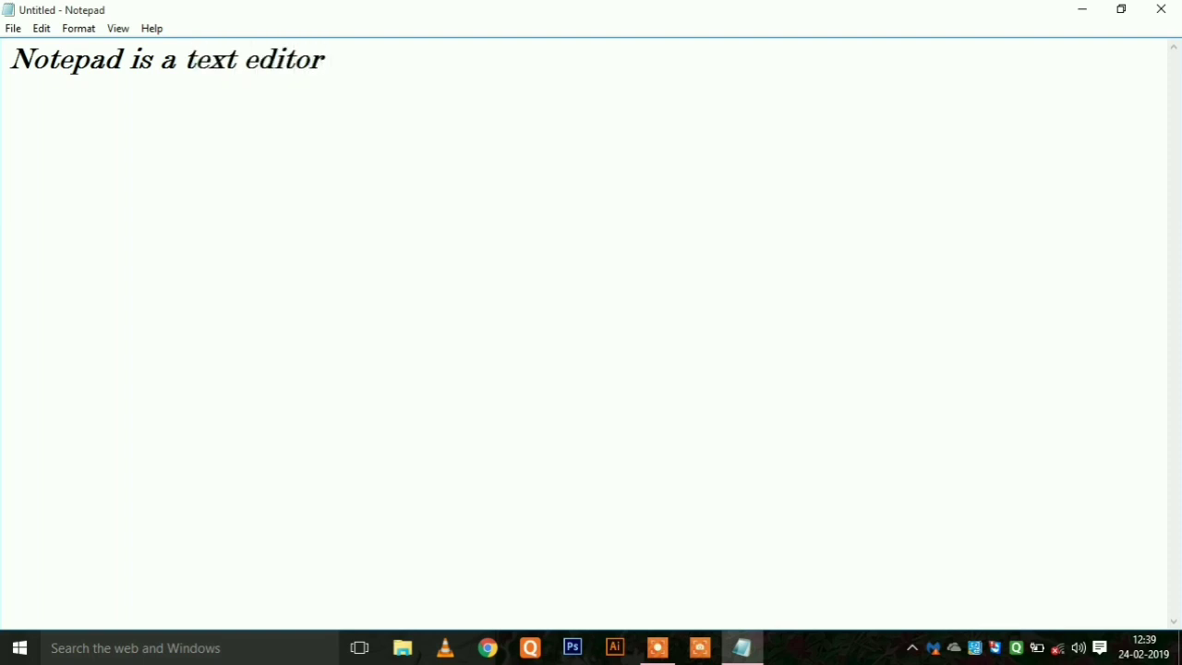
{"action": "type", "text": "program."}
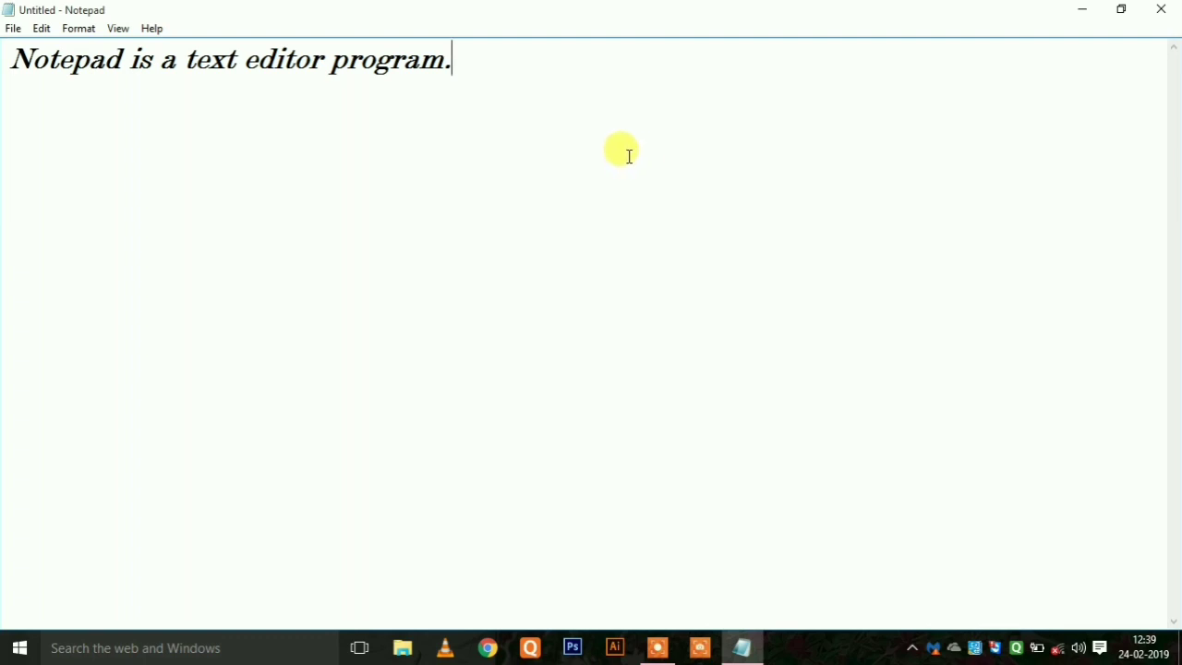
{"action": "left_click", "coordinate": [14, 33]}
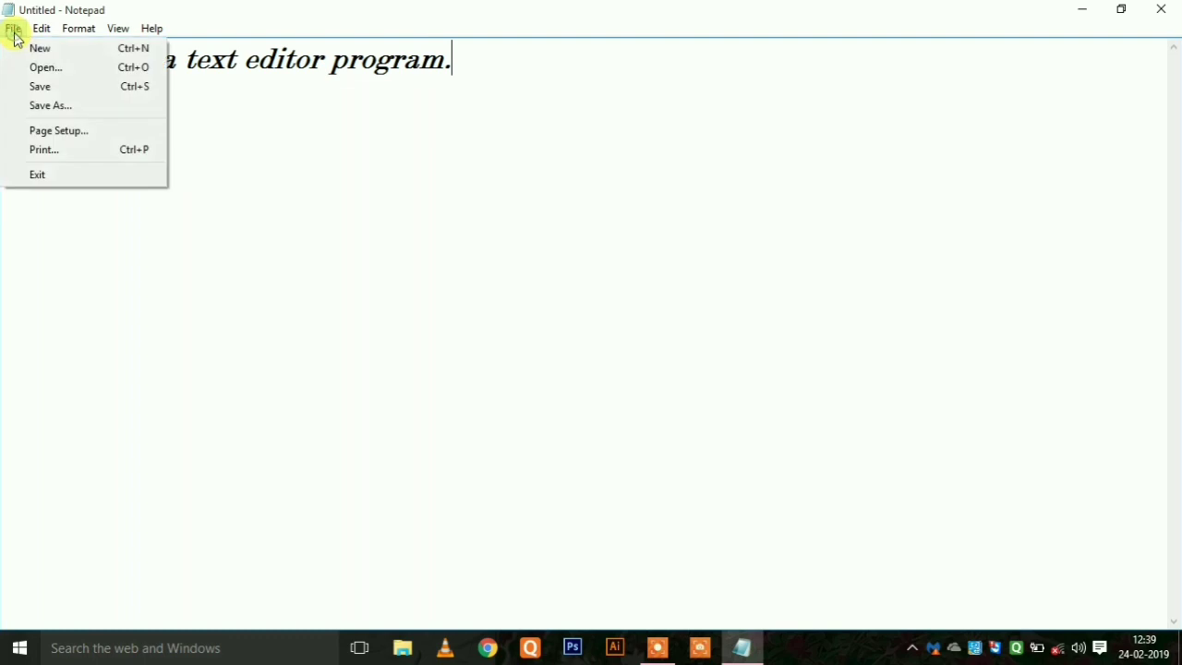
{"action": "left_click", "coordinate": [45, 87]}
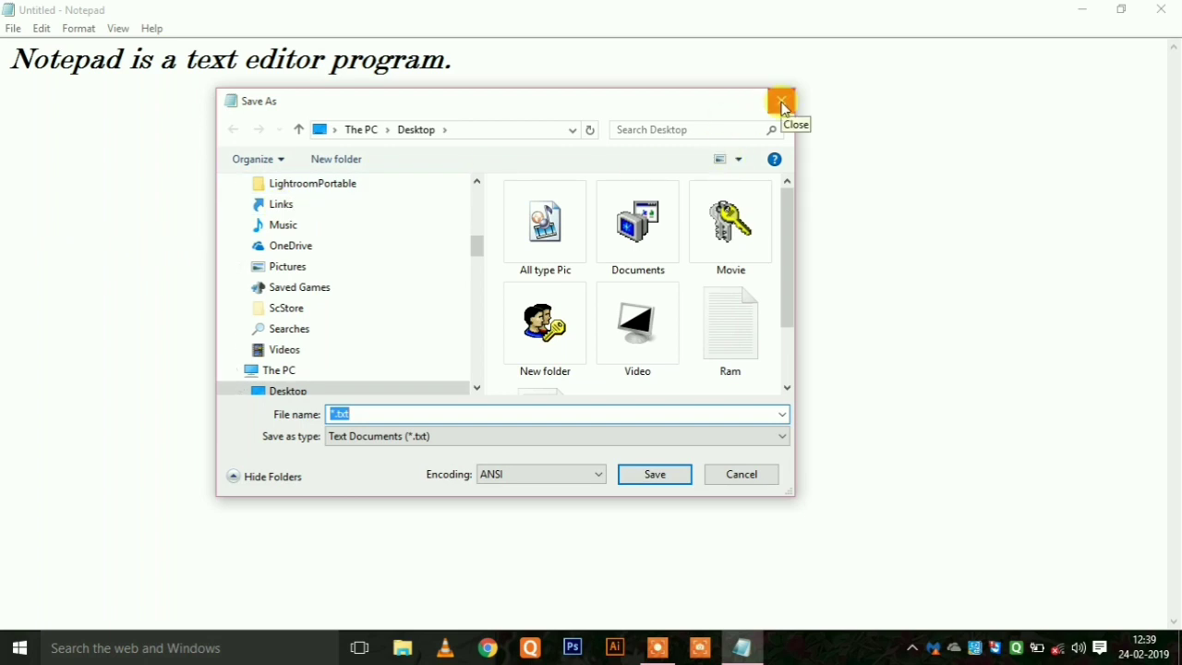
{"action": "left_click", "coordinate": [783, 107]}
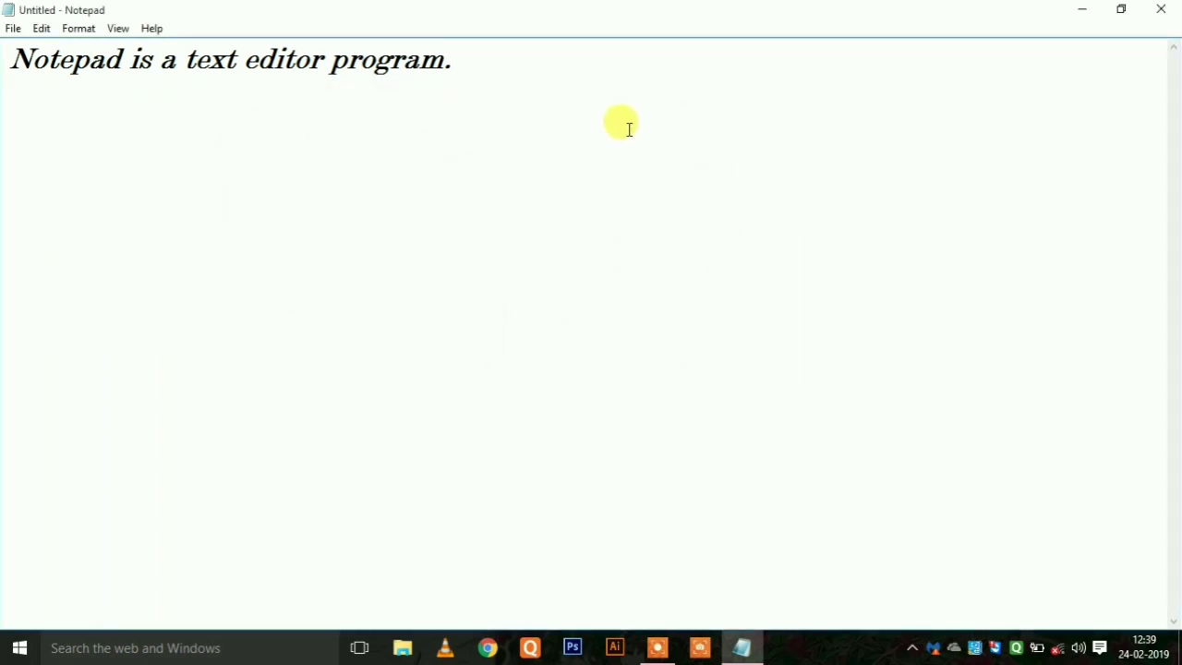
Save the document to the Desktop as a text file named with a person's first name followed by ".notepad".
{"action": "key", "text": "ctrl+s"}
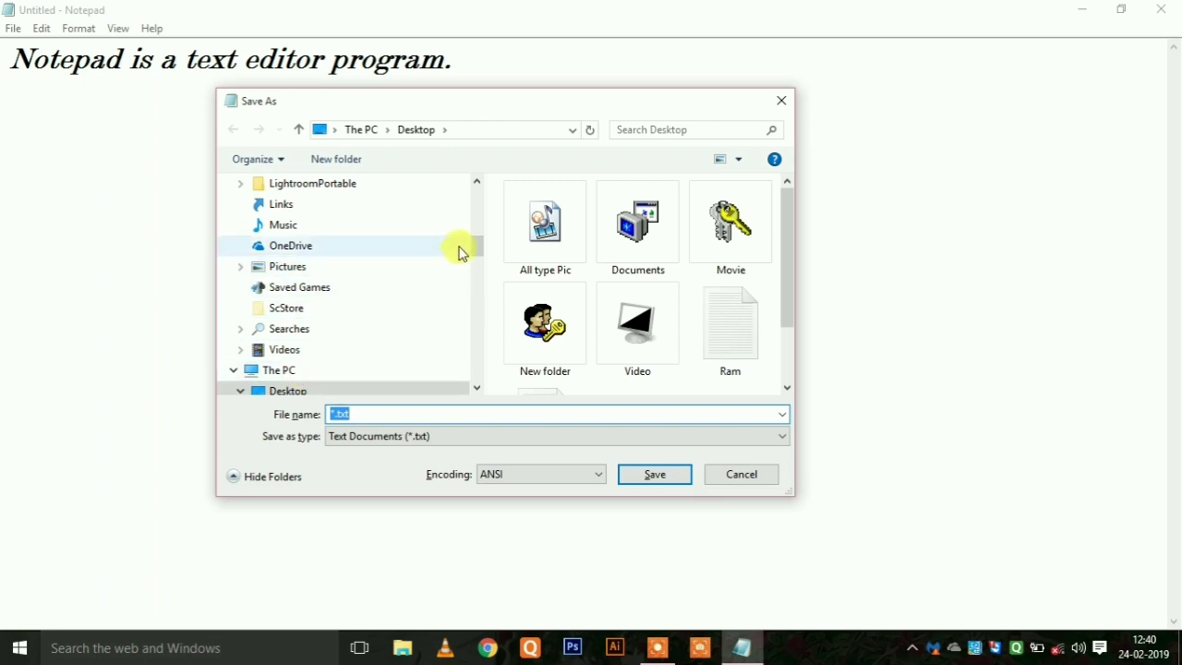
{"action": "left_click_drag", "start_coordinate": [474, 246], "coordinate": [466, 189]}
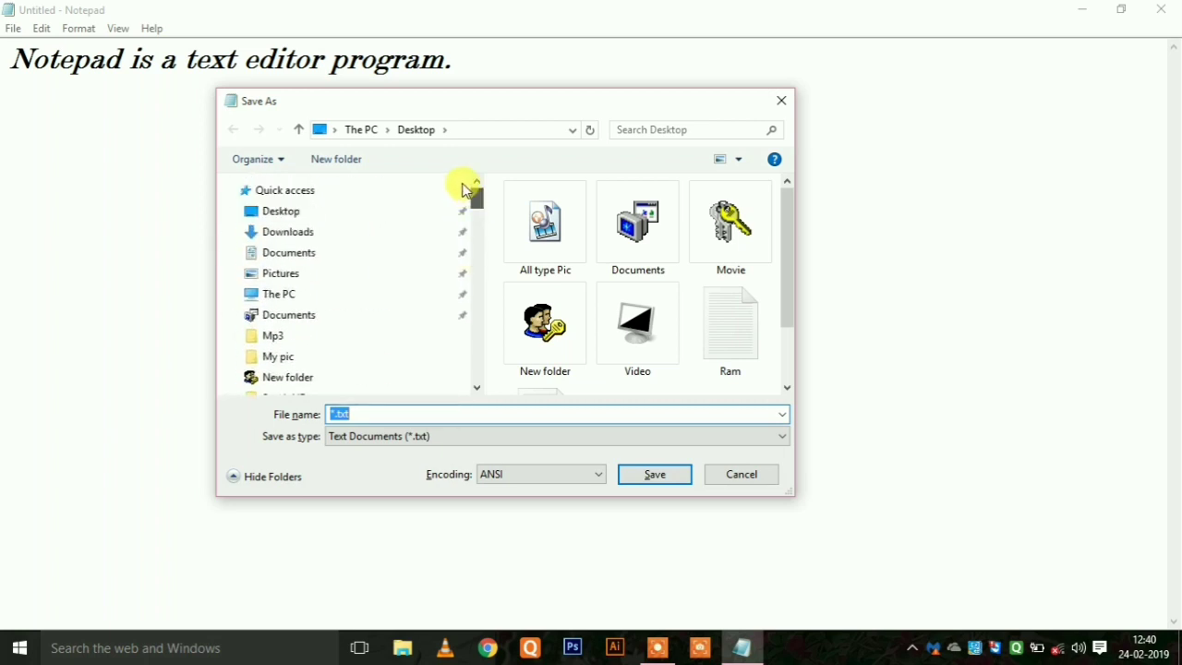
{"action": "left_click", "coordinate": [295, 214]}
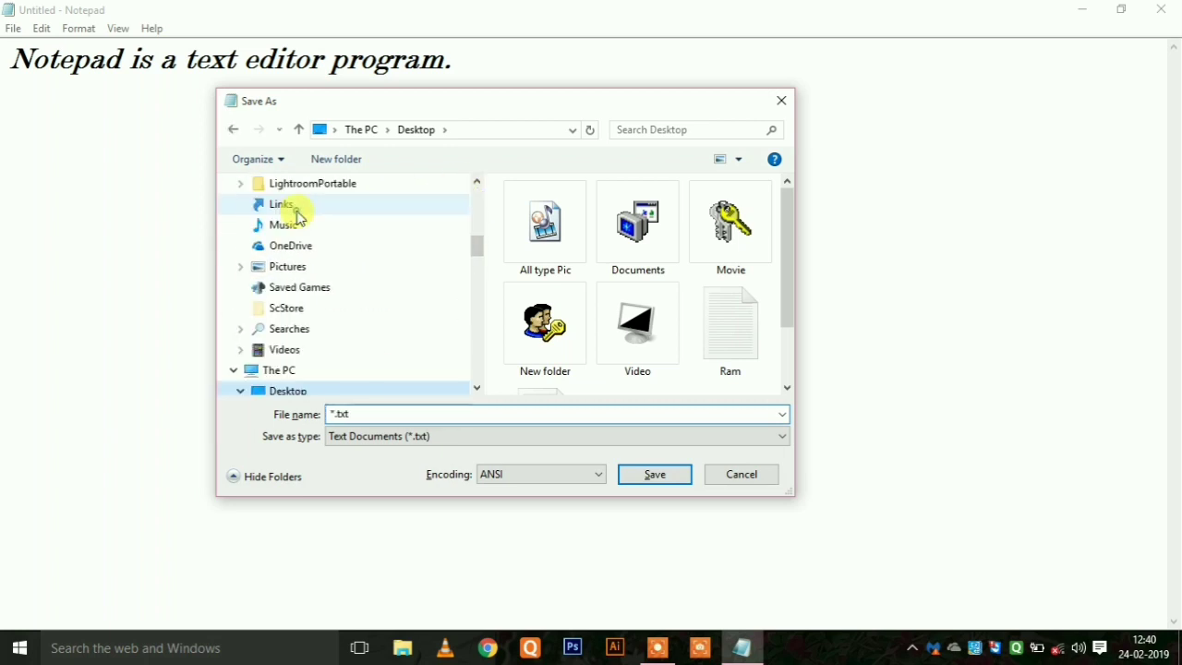
{"action": "double_click", "coordinate": [340, 412]}
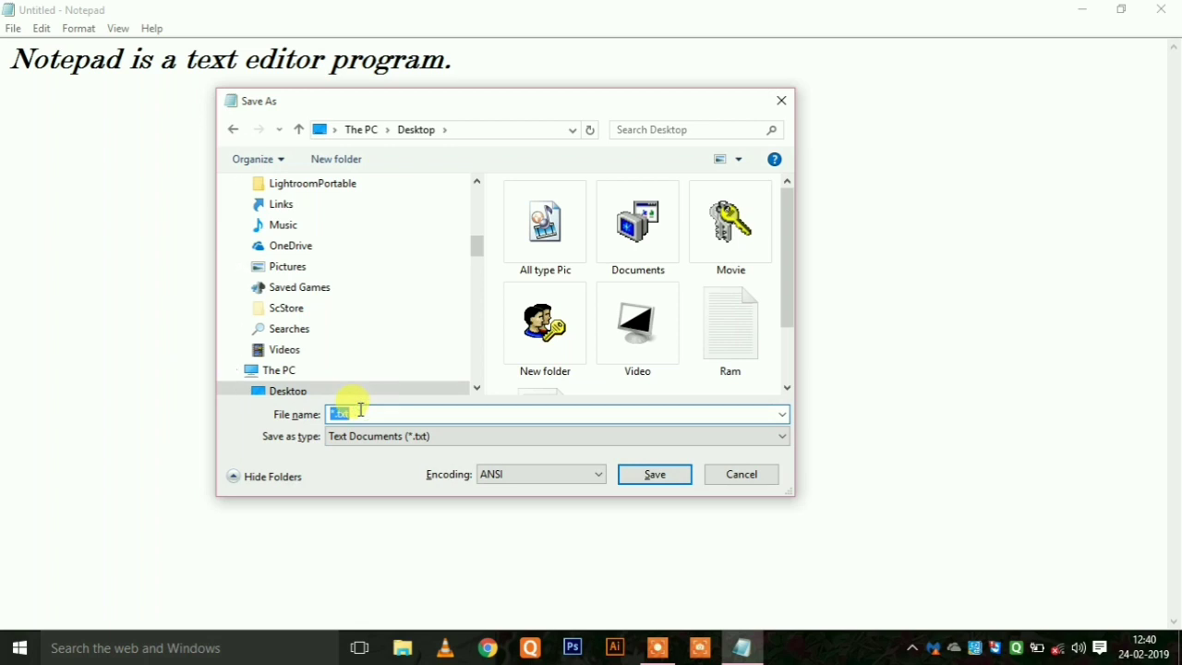
{"action": "type", "text": "Deepak .notepad"}
{"action": "left_click", "coordinate": [648, 474]}
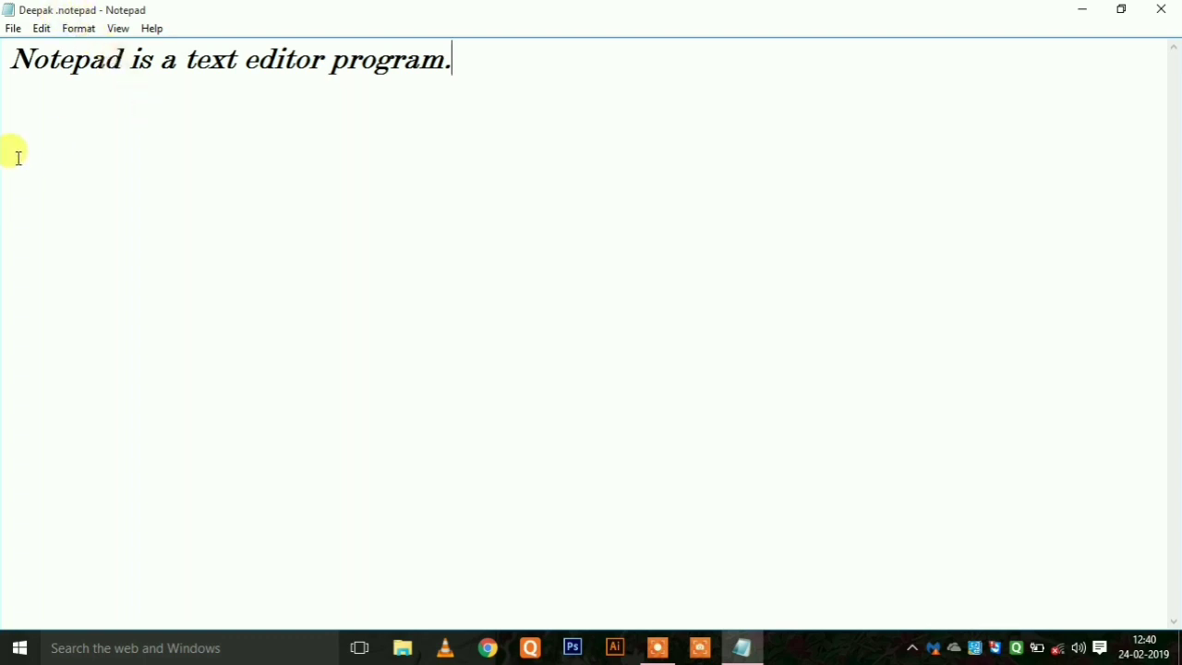
Start a new blank document in place of the saved one.
{"action": "left_click", "coordinate": [13, 29]}
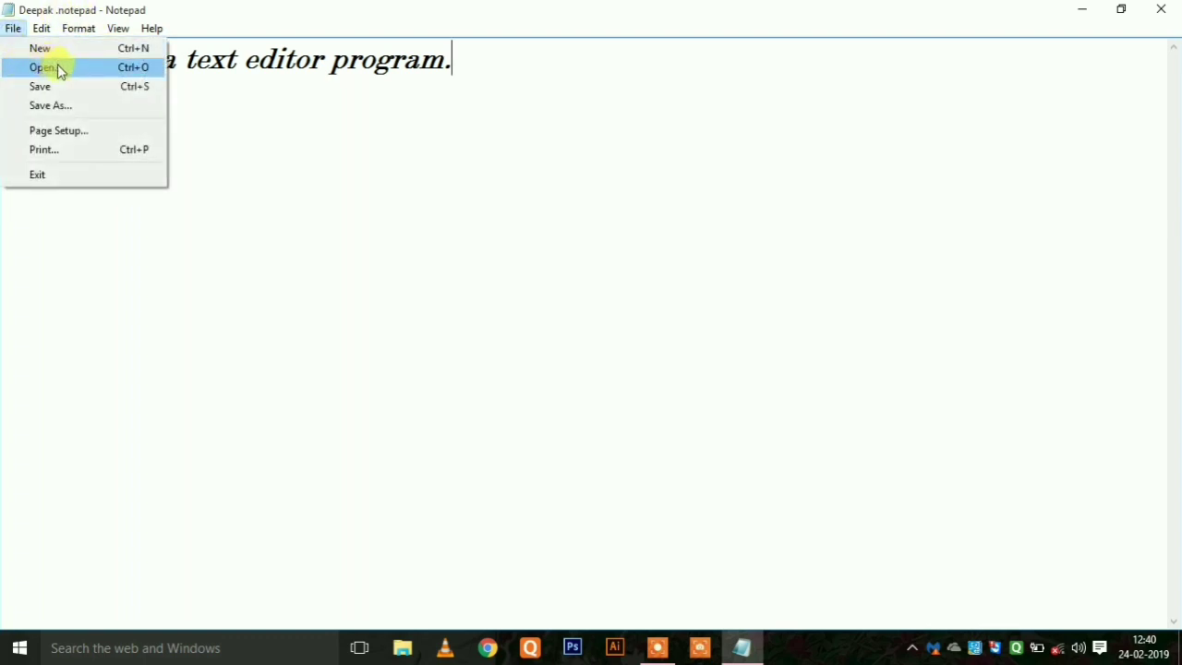
{"action": "left_click", "coordinate": [341, 163]}
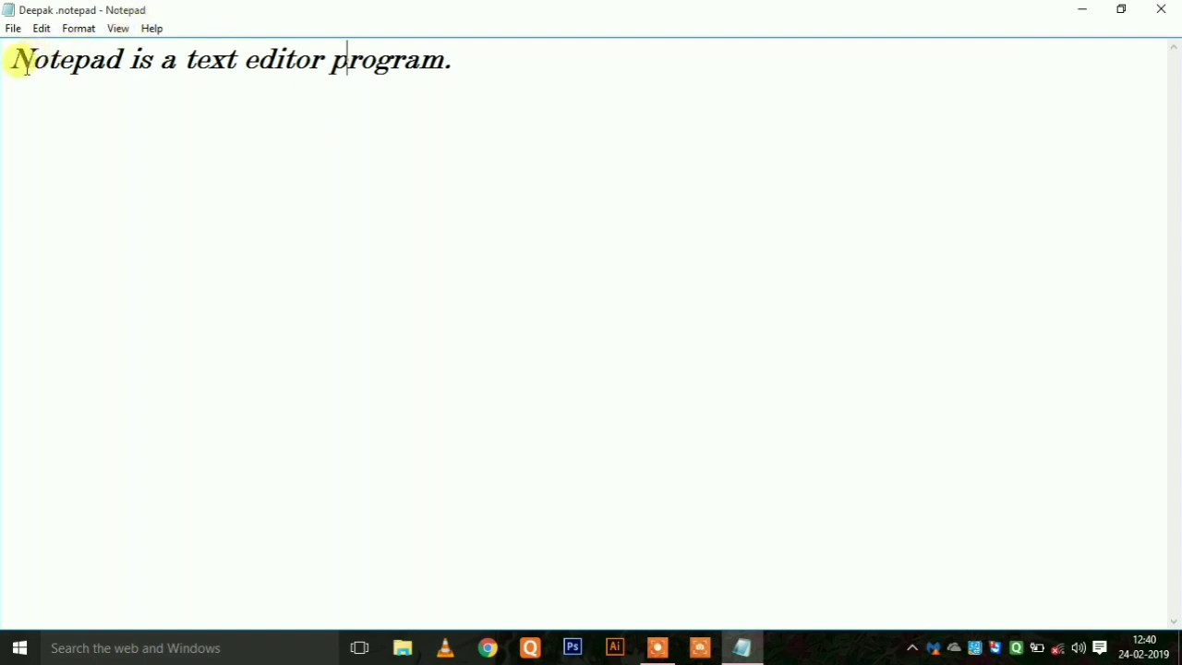
{"action": "left_click", "coordinate": [13, 30]}
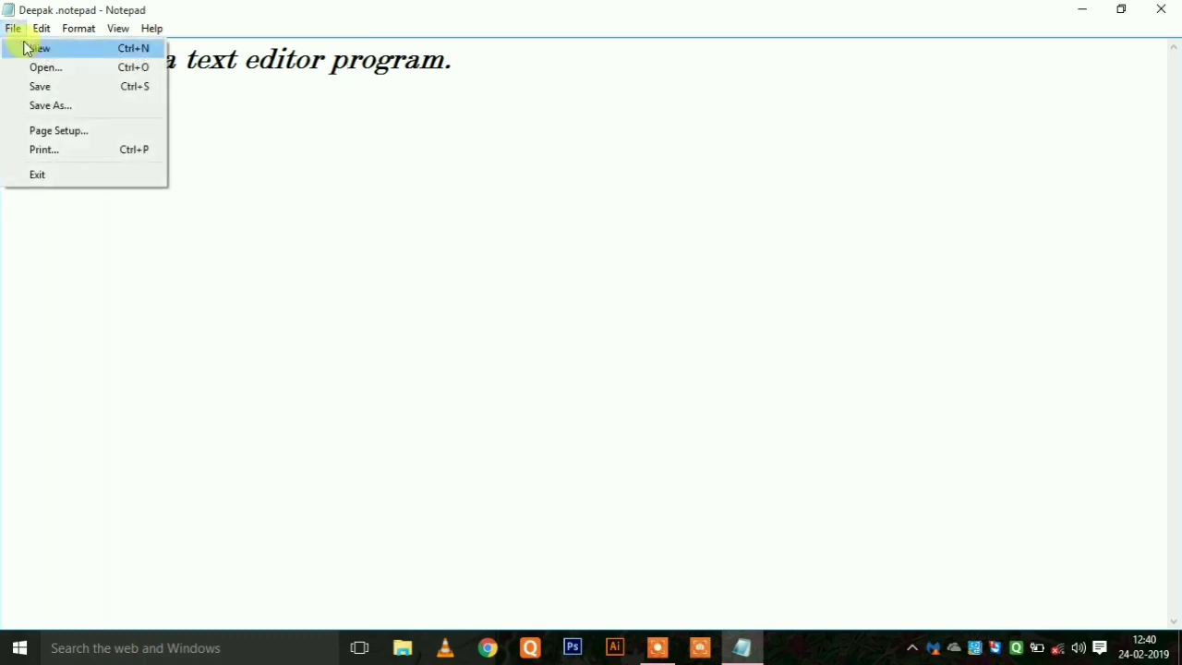
{"action": "left_click", "coordinate": [41, 47]}
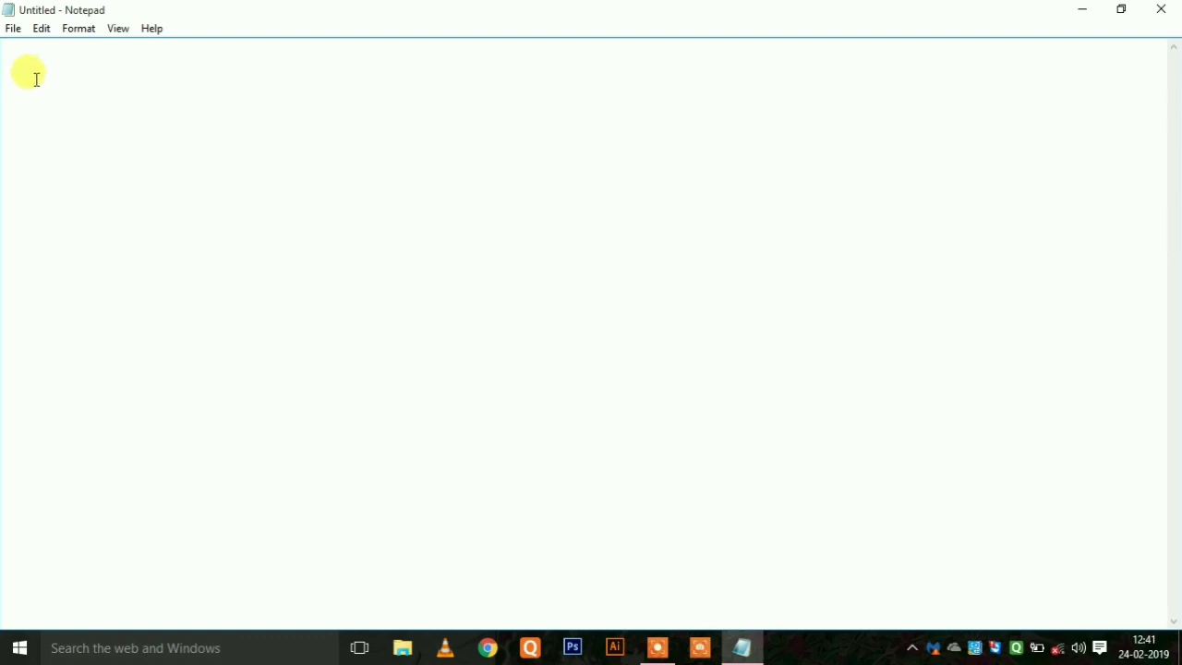
{"action": "left_click", "coordinate": [13, 28]}
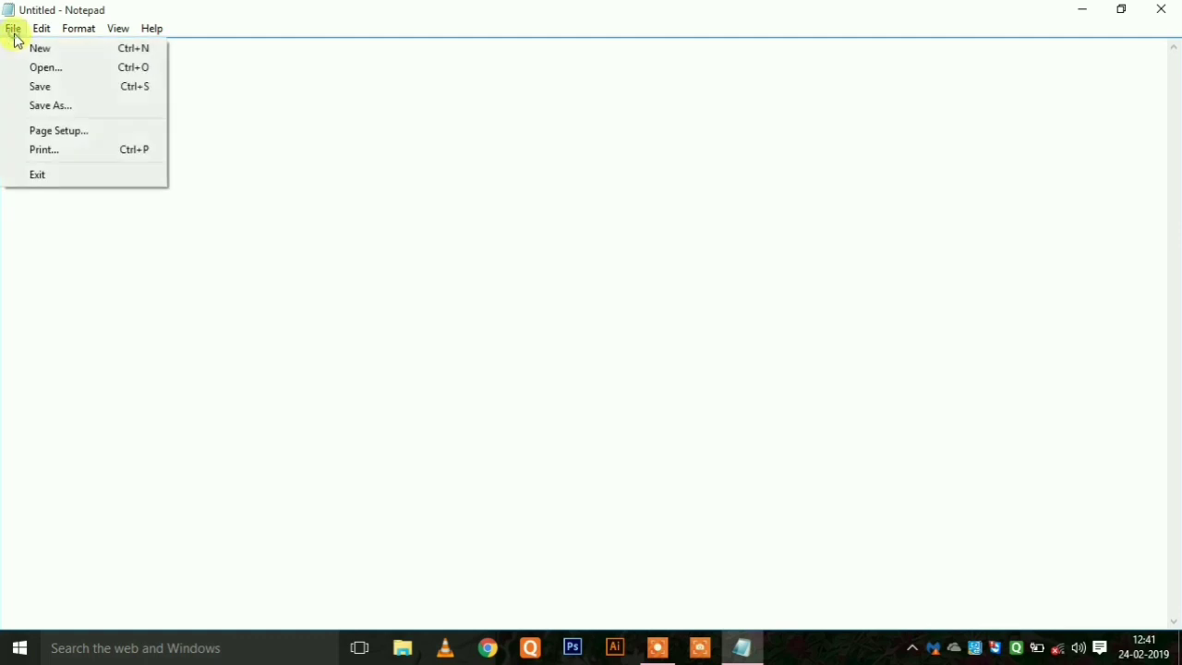
{"action": "left_click", "coordinate": [67, 74]}
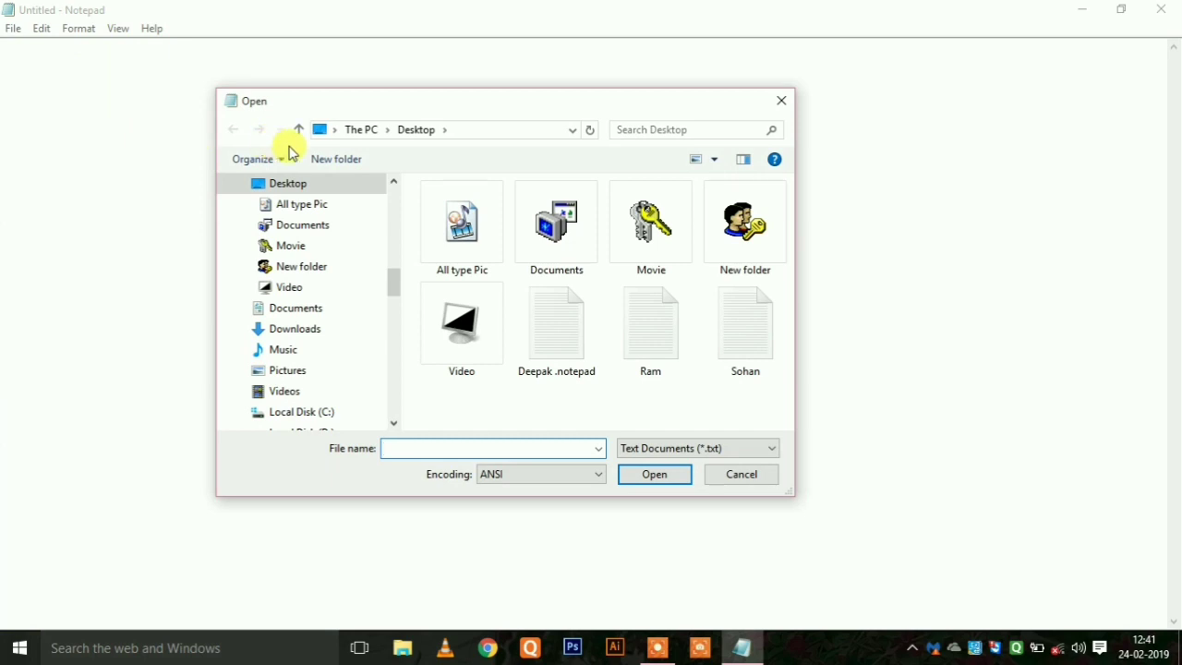
{"action": "left_click", "coordinate": [783, 107]}
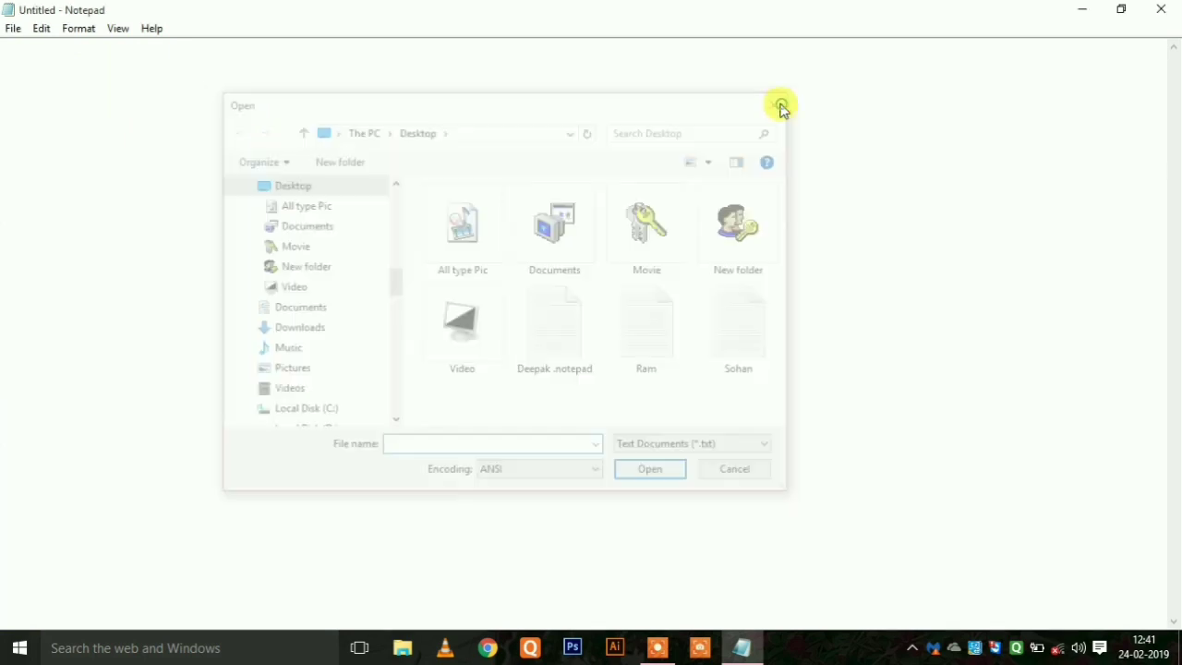
Open the saved text file whose name ends in ".notepad" from the Desktop by its file name.
{"action": "key", "text": "ctrl+o"}
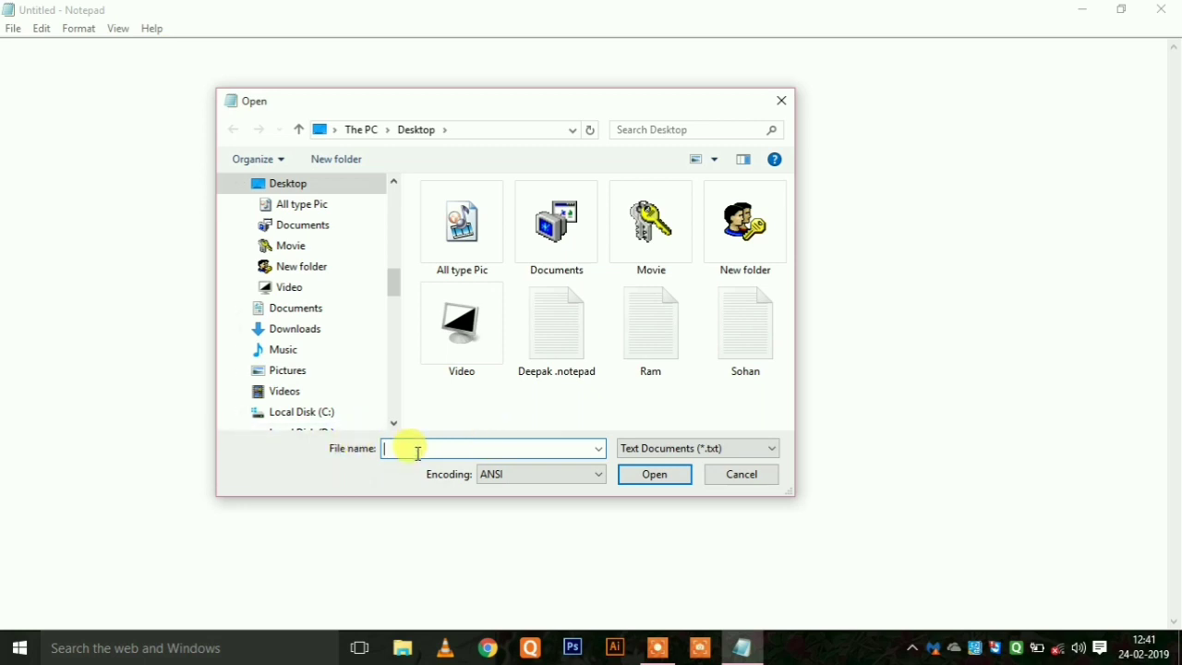
{"action": "type", "text": "dee"}
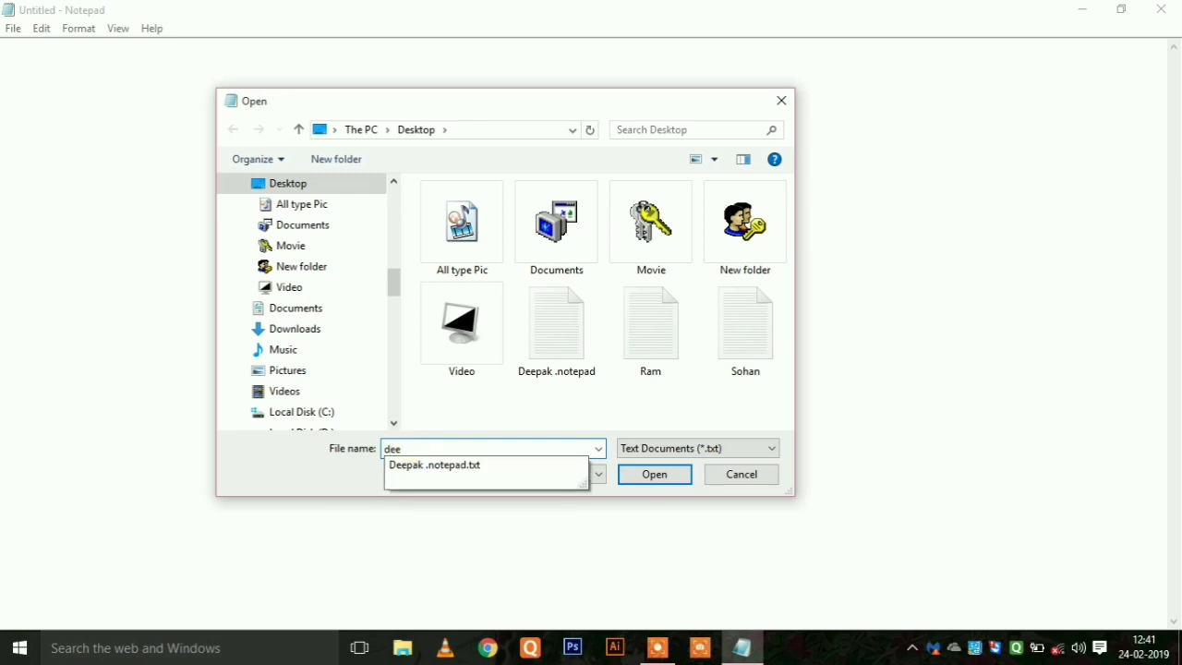
{"action": "left_click", "coordinate": [453, 467]}
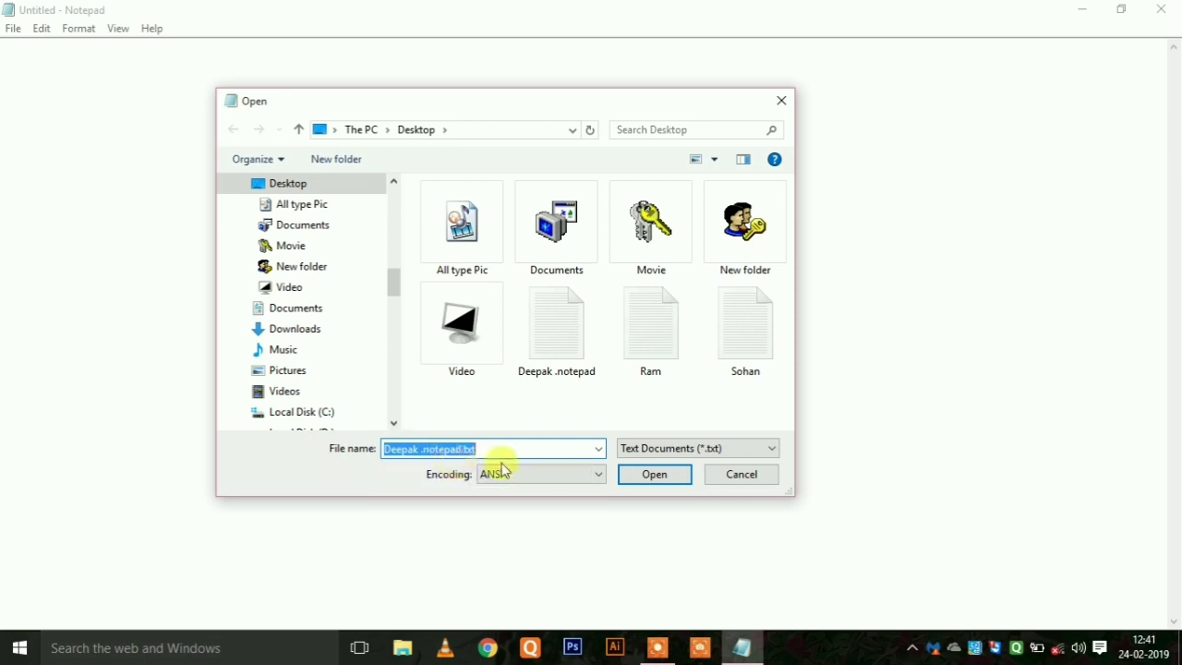
{"action": "left_click", "coordinate": [649, 474]}
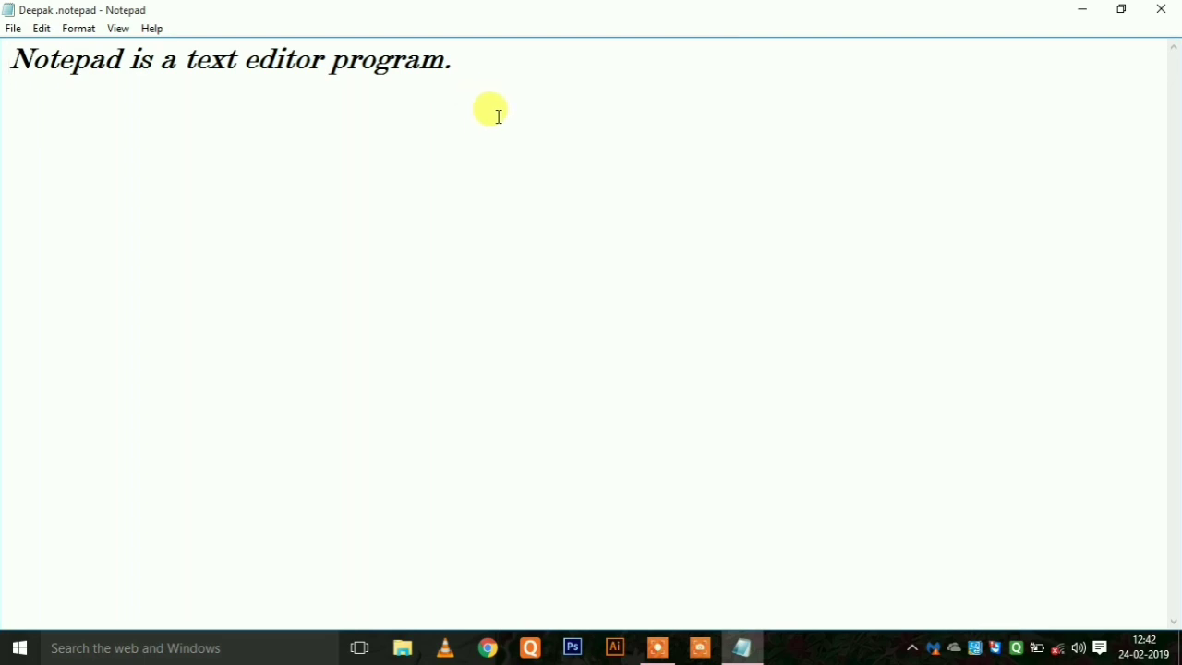
{"action": "left_click", "coordinate": [12, 27]}
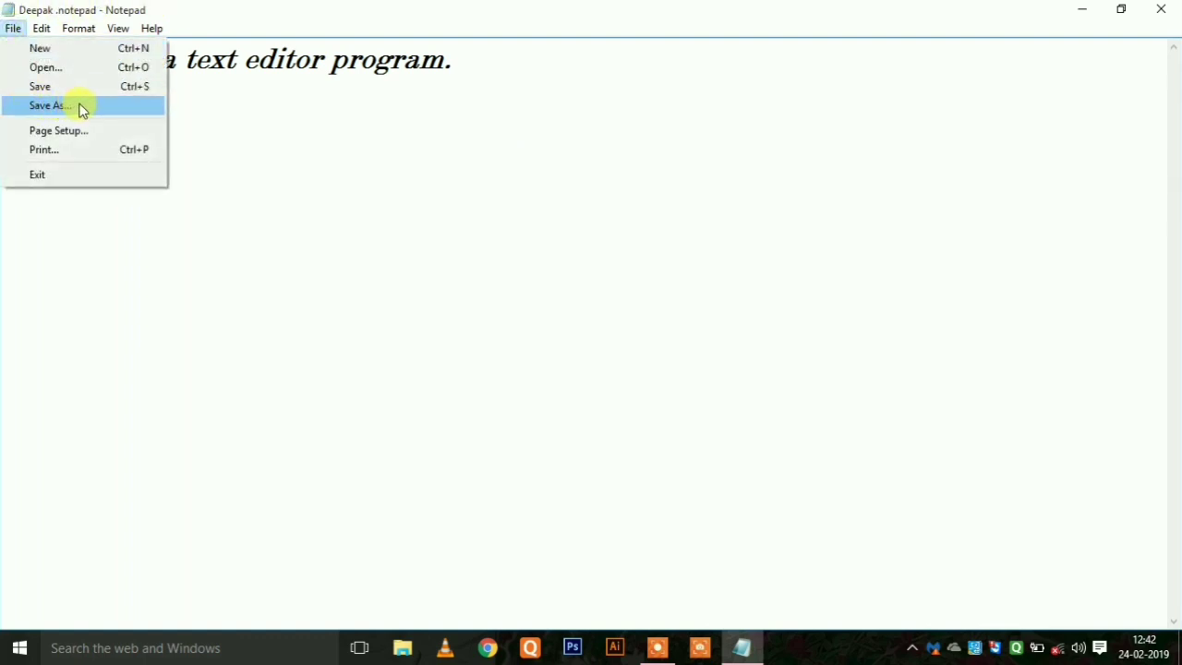
{"action": "double_click", "coordinate": [237, 124]}
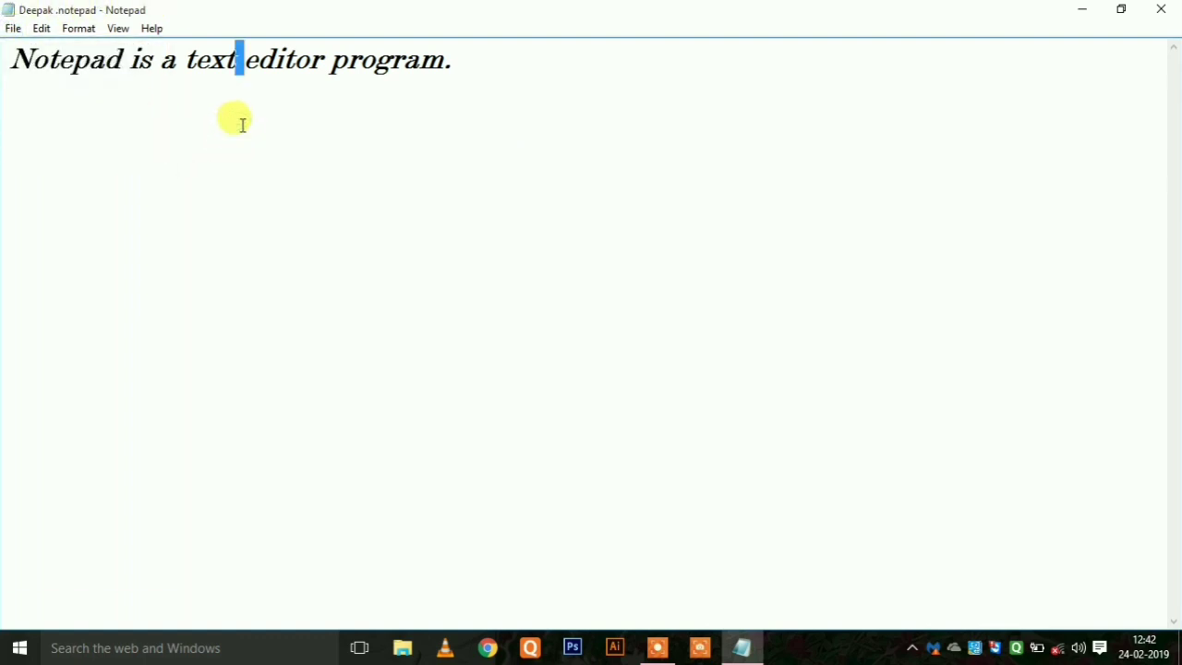
{"action": "left_click", "coordinate": [245, 105]}
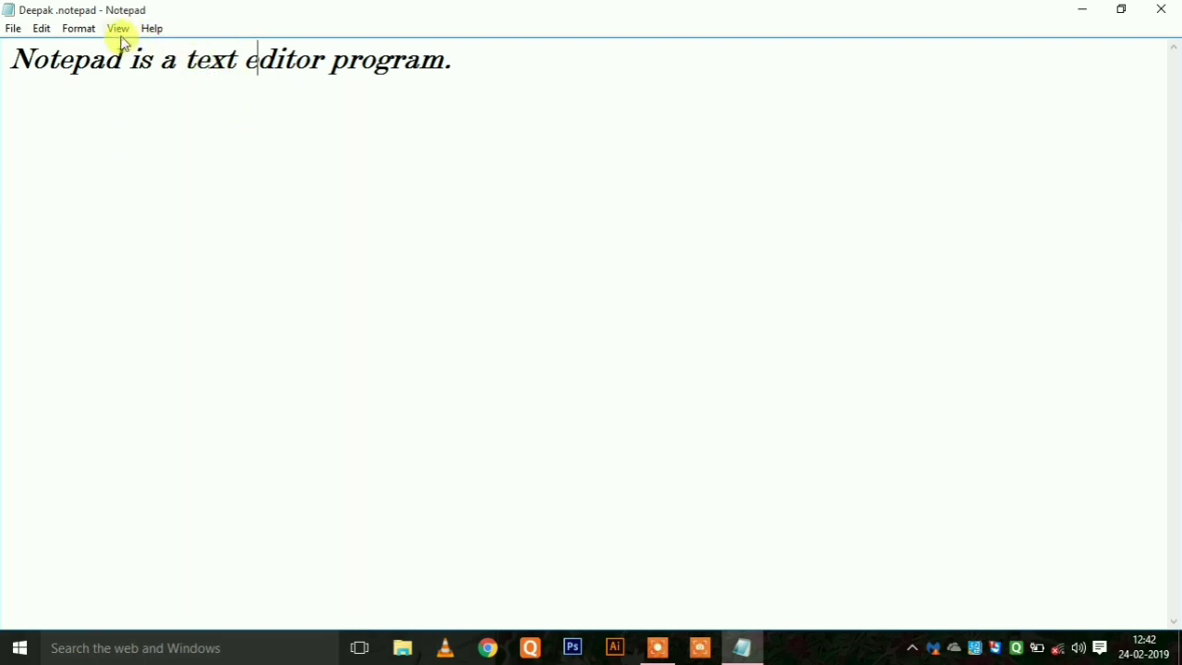
Save a copy of the document to the Desktop under the same first name without the ".notepad" part.
{"action": "left_click", "coordinate": [12, 29]}
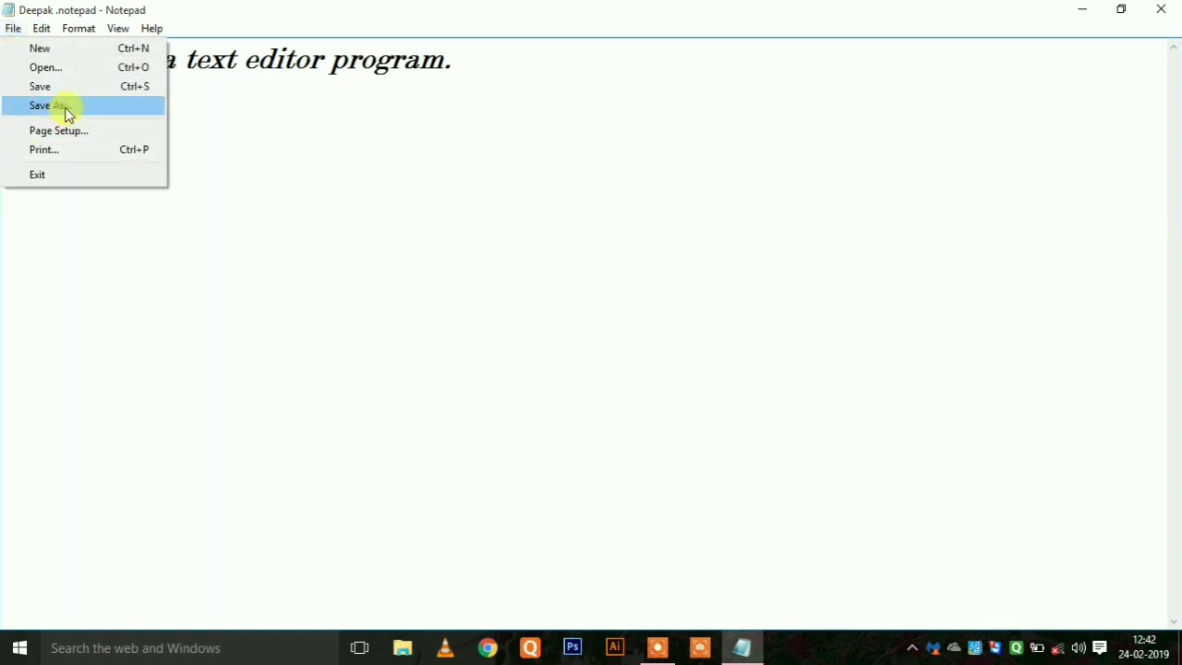
{"action": "left_click", "coordinate": [65, 111]}
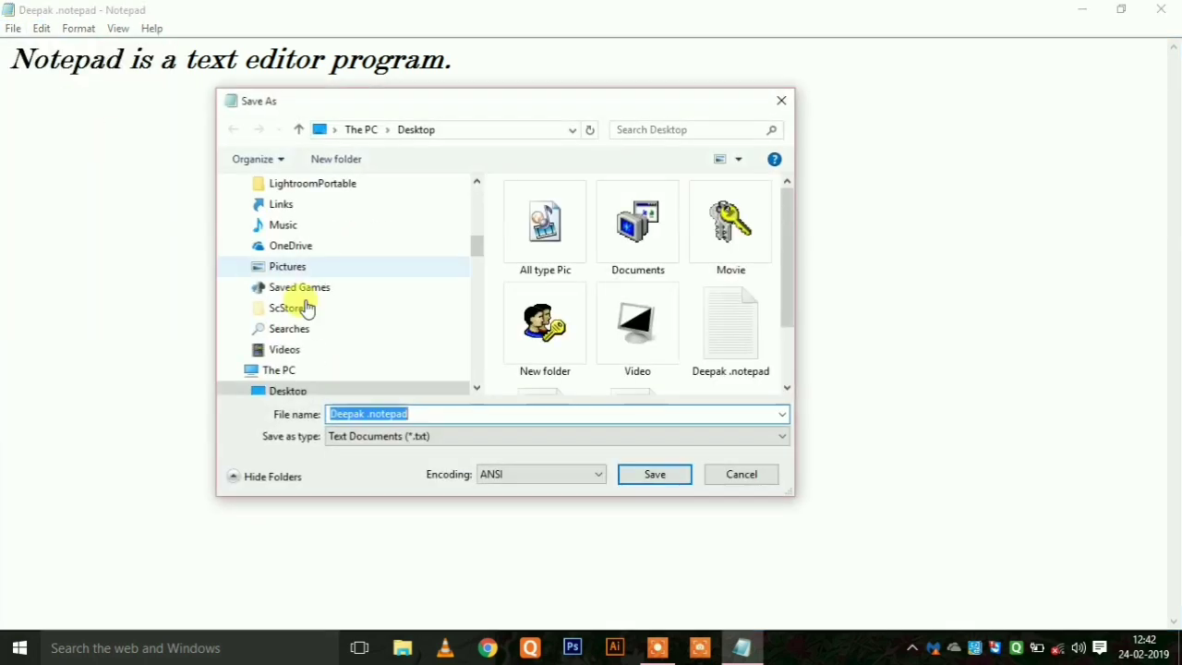
{"action": "left_click", "coordinate": [431, 413]}
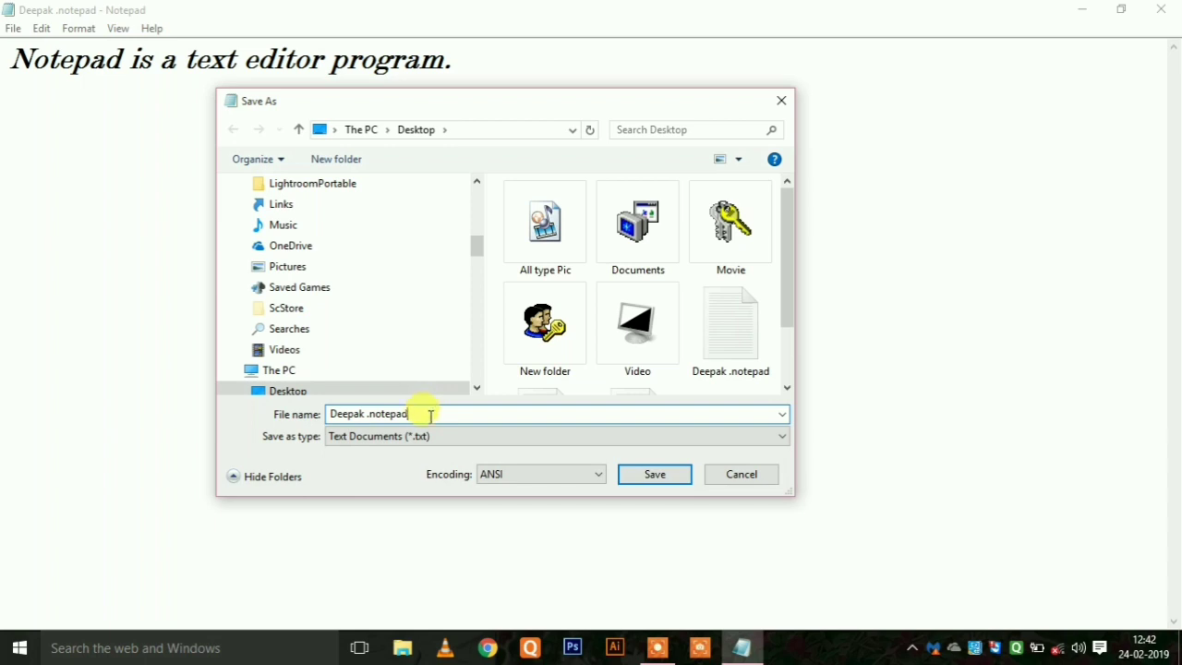
{"action": "key", "text": "BackSpace"}
{"action": "key", "text": "BackSpace"}
{"action": "key", "text": "BackSpace"}
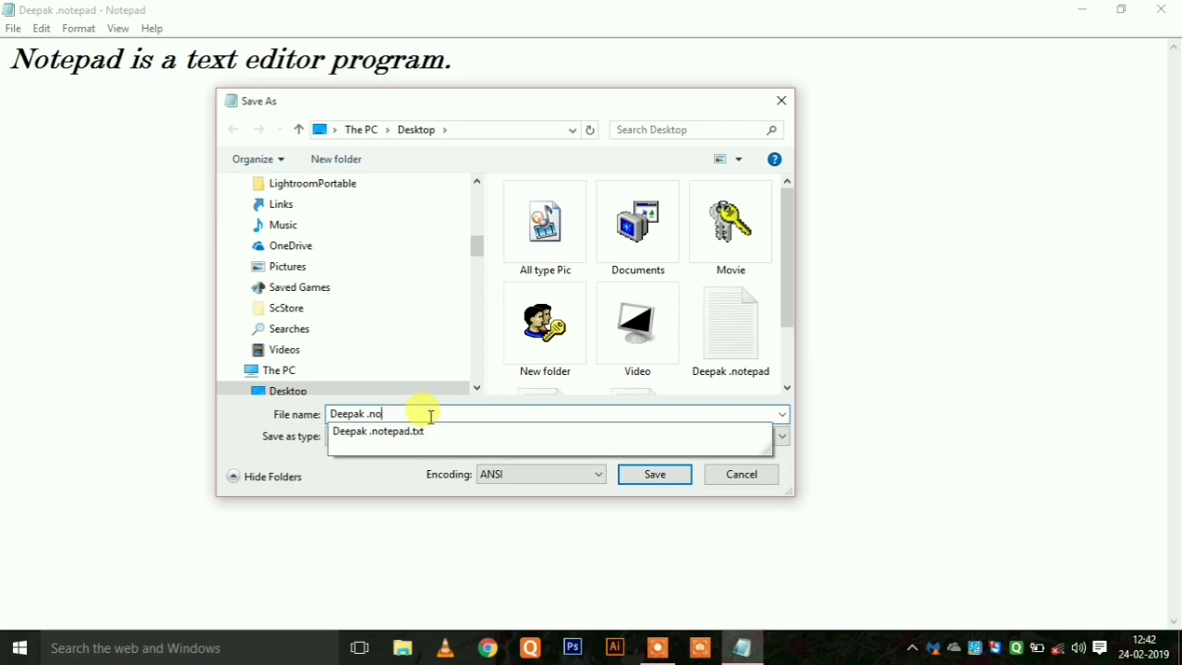
{"action": "key", "text": "BackSpace"}
{"action": "key", "text": "BackSpace"}
{"action": "left_click", "coordinate": [652, 476]}
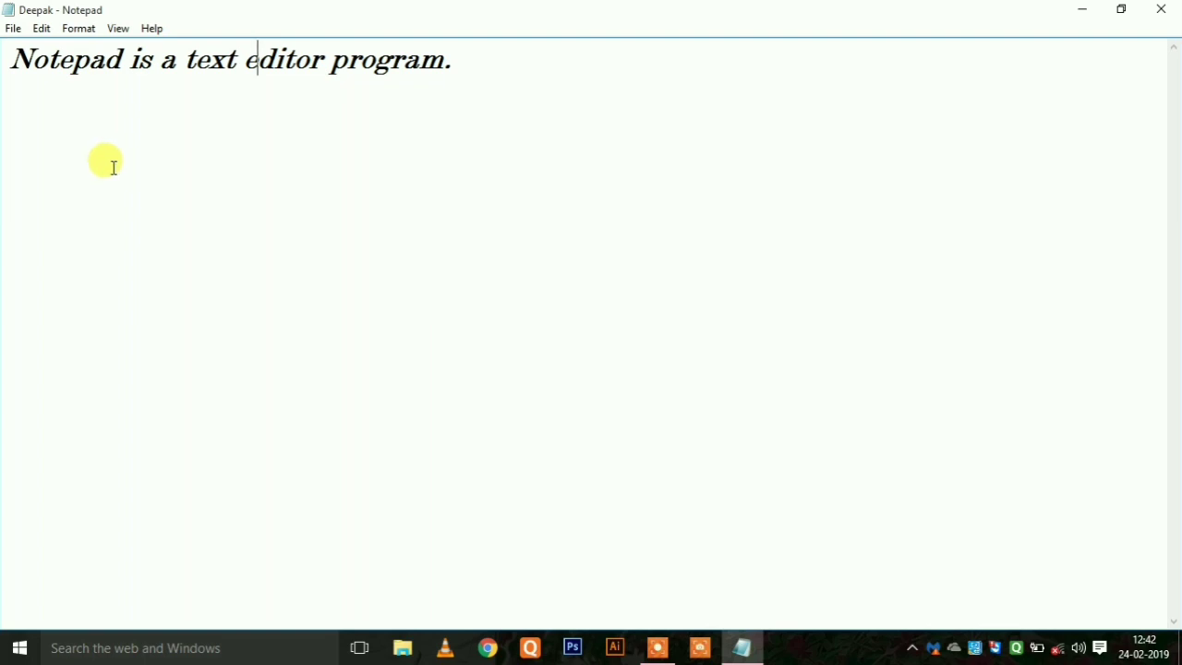
Look through the text files on the Desktop in the Open dialog and cancel without opening any file.
{"action": "left_click", "coordinate": [16, 30]}
{"action": "left_click", "coordinate": [39, 66]}
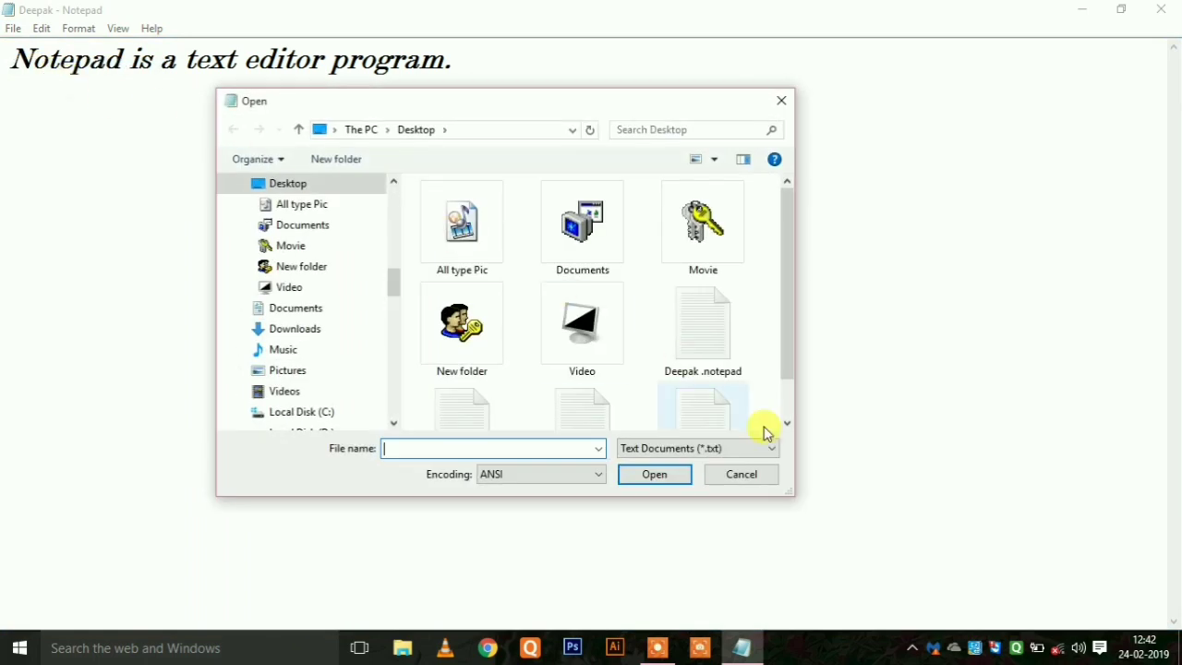
{"action": "scroll", "coordinate": [721, 424], "scroll_direction": "down", "scroll_amount": 1}
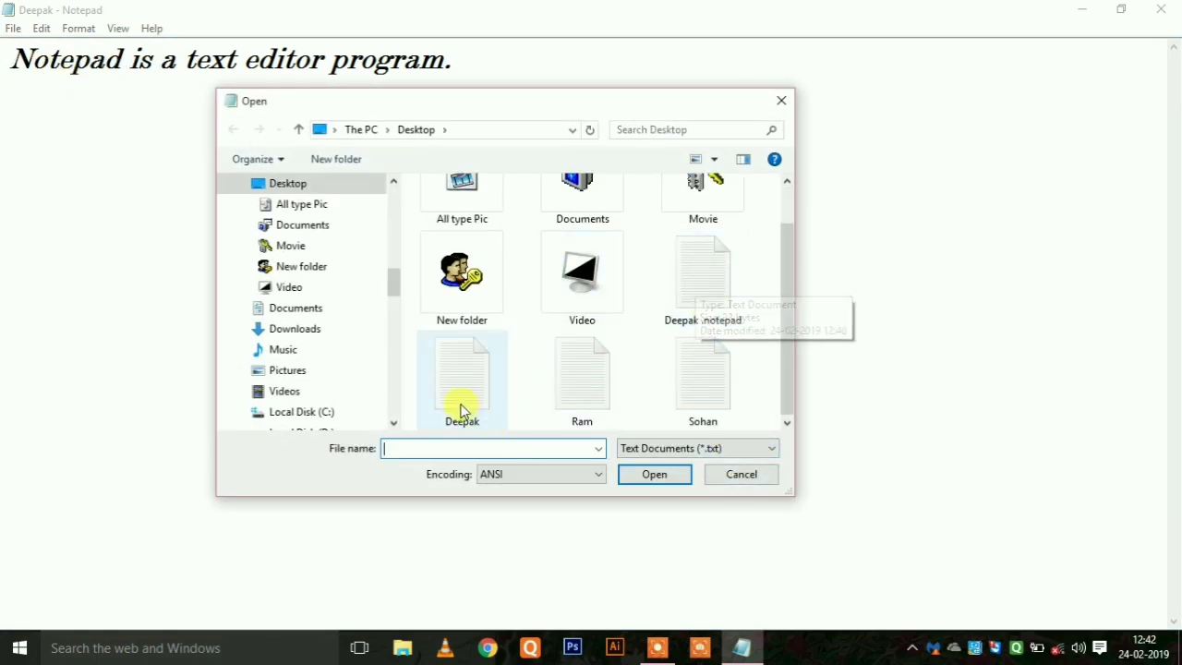
{"action": "mouse_move", "coordinate": [457, 401]}
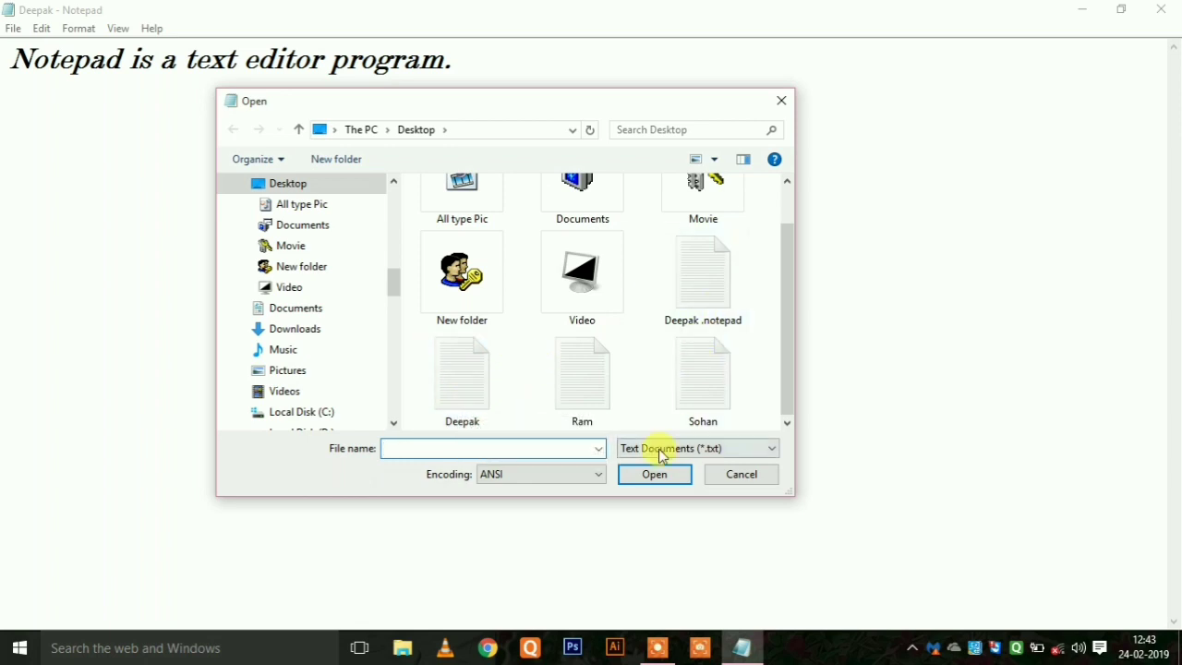
{"action": "left_click", "coordinate": [718, 483]}
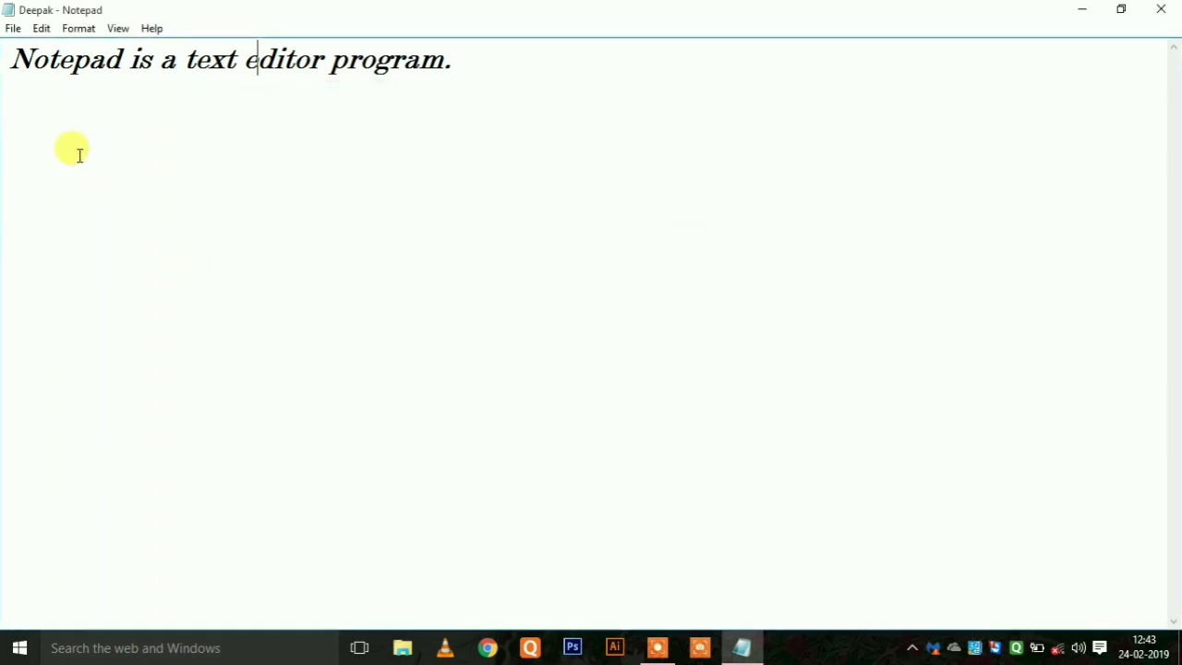
Open the document's page setup and set the paper size to A6.
{"action": "left_click", "coordinate": [14, 29]}
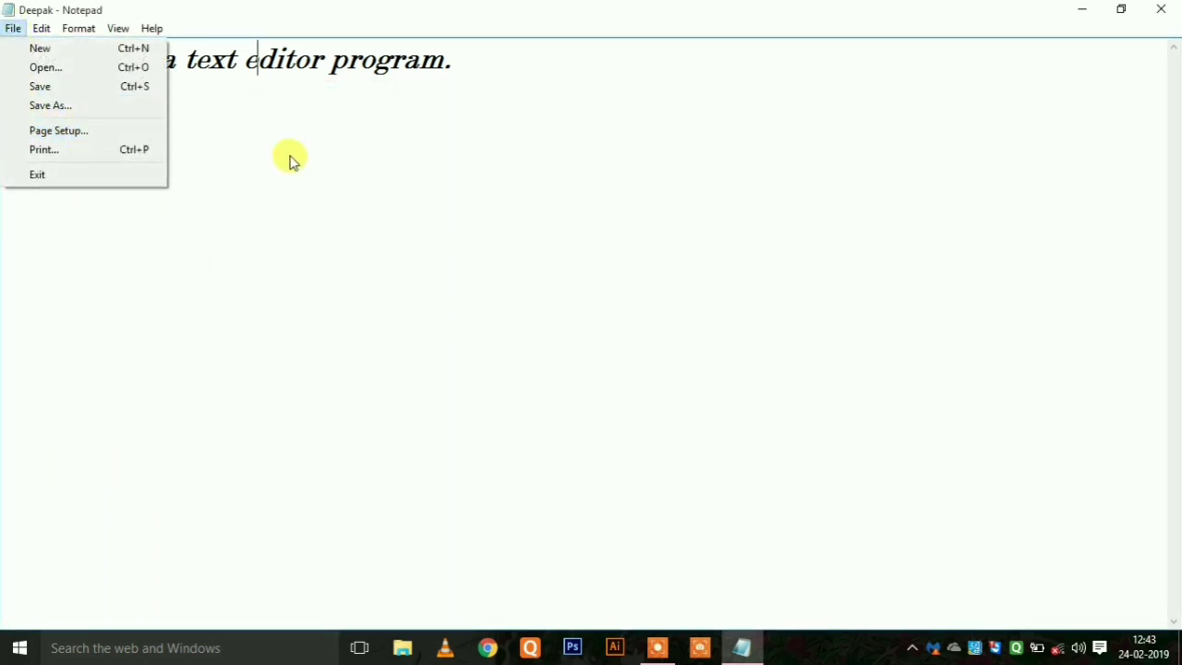
{"action": "left_click", "coordinate": [73, 129]}
{"action": "left_click_drag", "start_coordinate": [215, 50], "coordinate": [454, 144]}
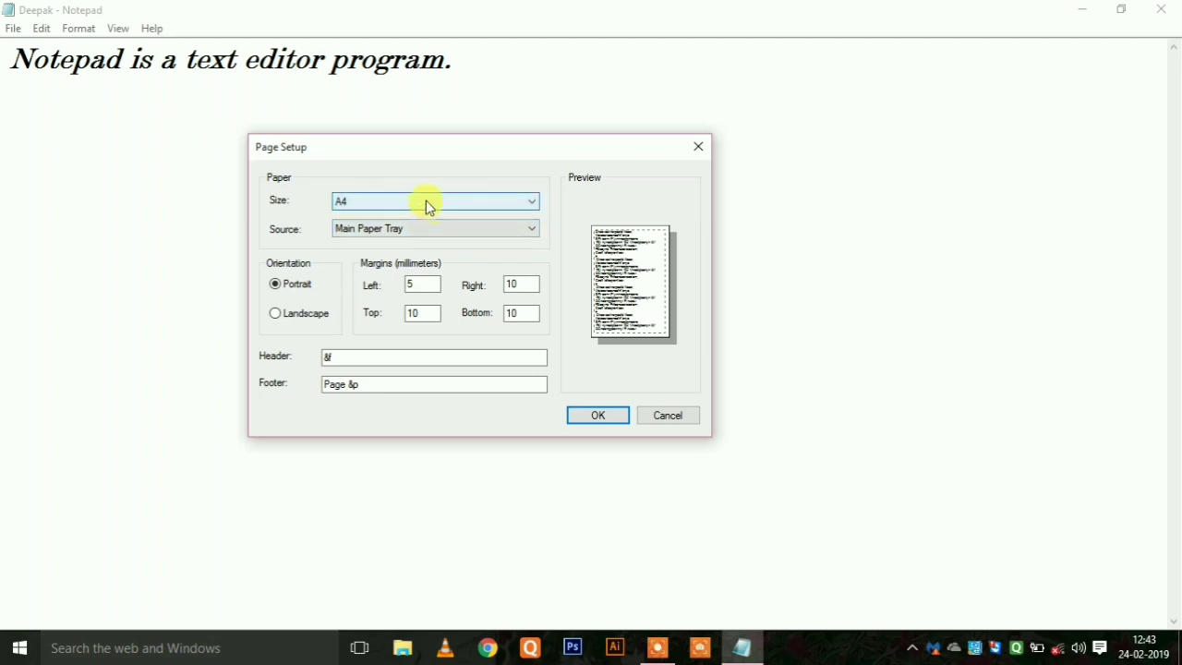
{"action": "left_click", "coordinate": [358, 205]}
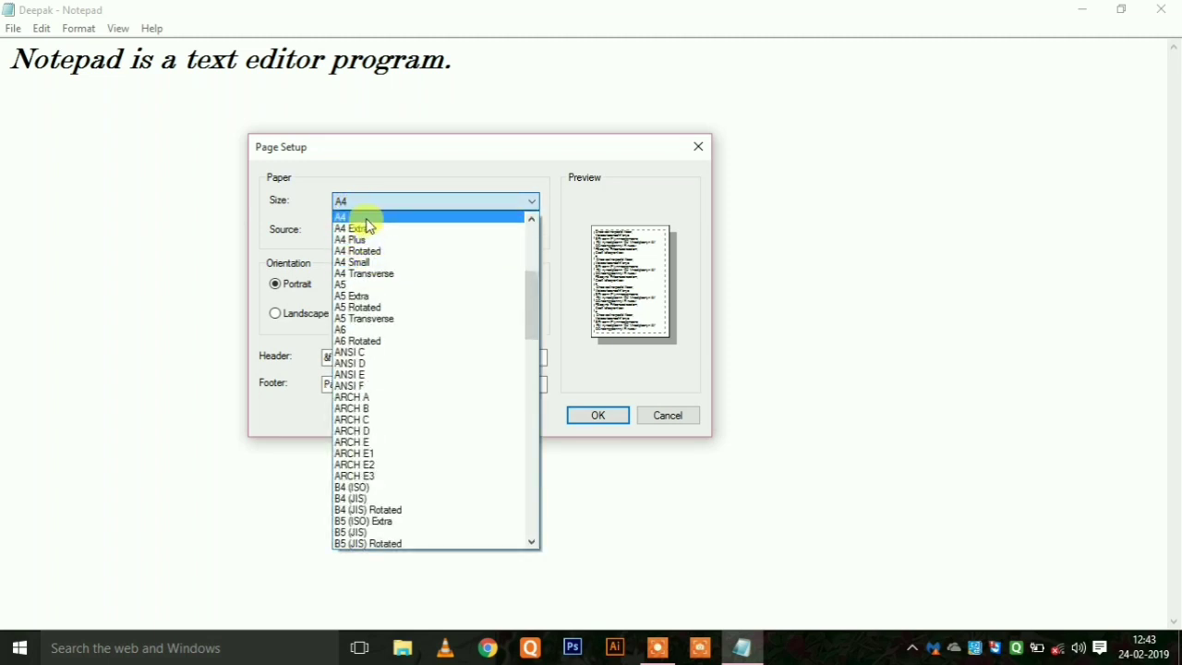
{"action": "left_click", "coordinate": [388, 332]}
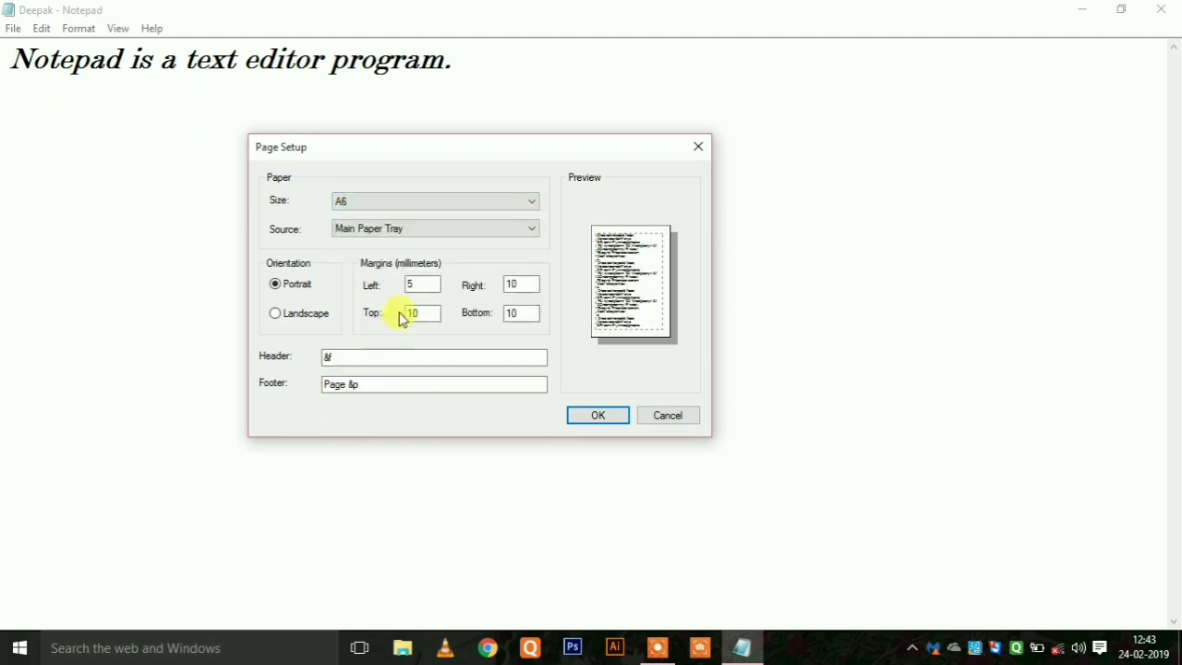
Set the paper size to A4 in the page setup.
{"action": "left_click", "coordinate": [397, 207]}
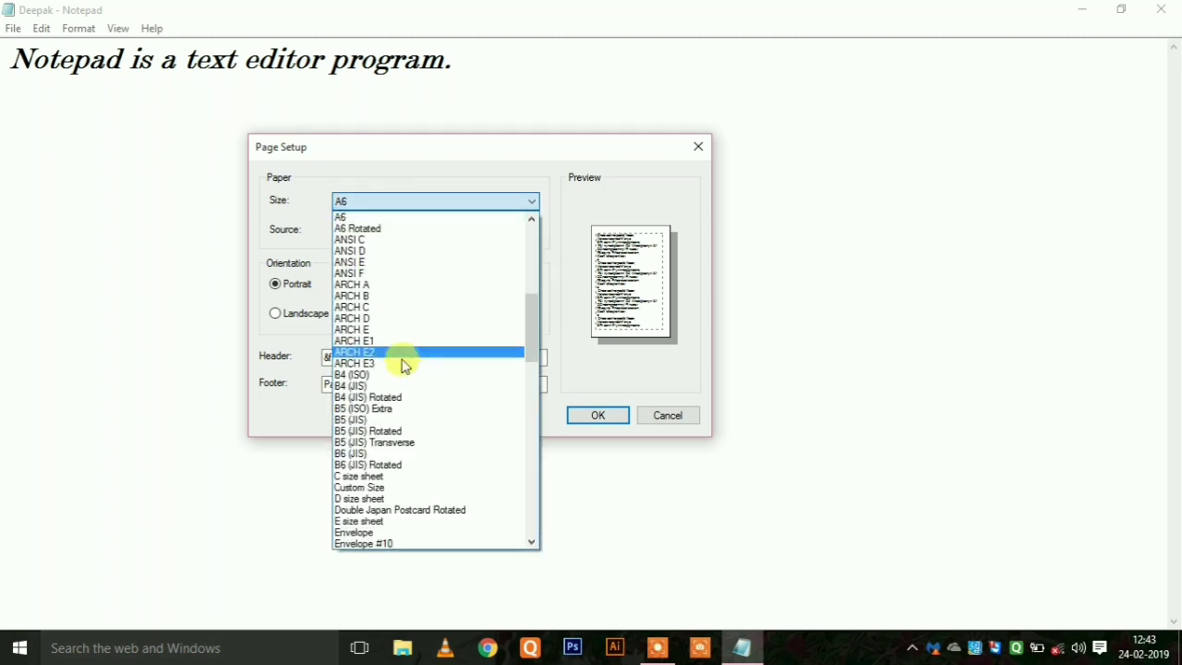
{"action": "scroll", "coordinate": [403, 364], "scroll_direction": "down", "scroll_amount": 3}
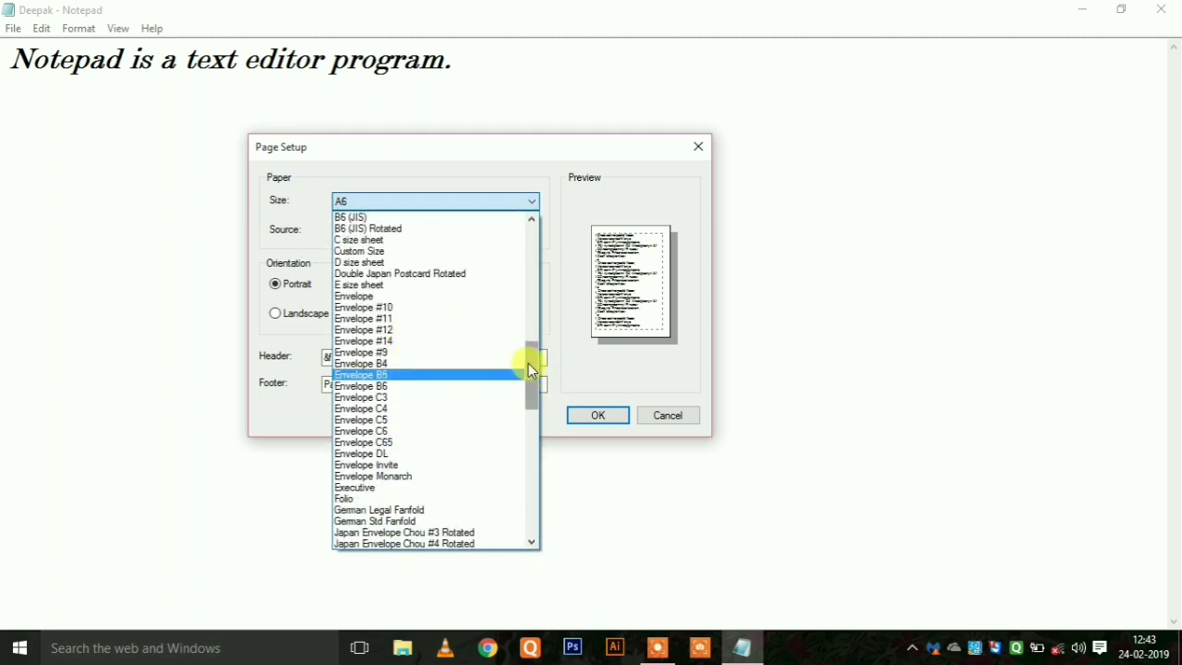
{"action": "left_click_drag", "start_coordinate": [532, 364], "coordinate": [539, 264]}
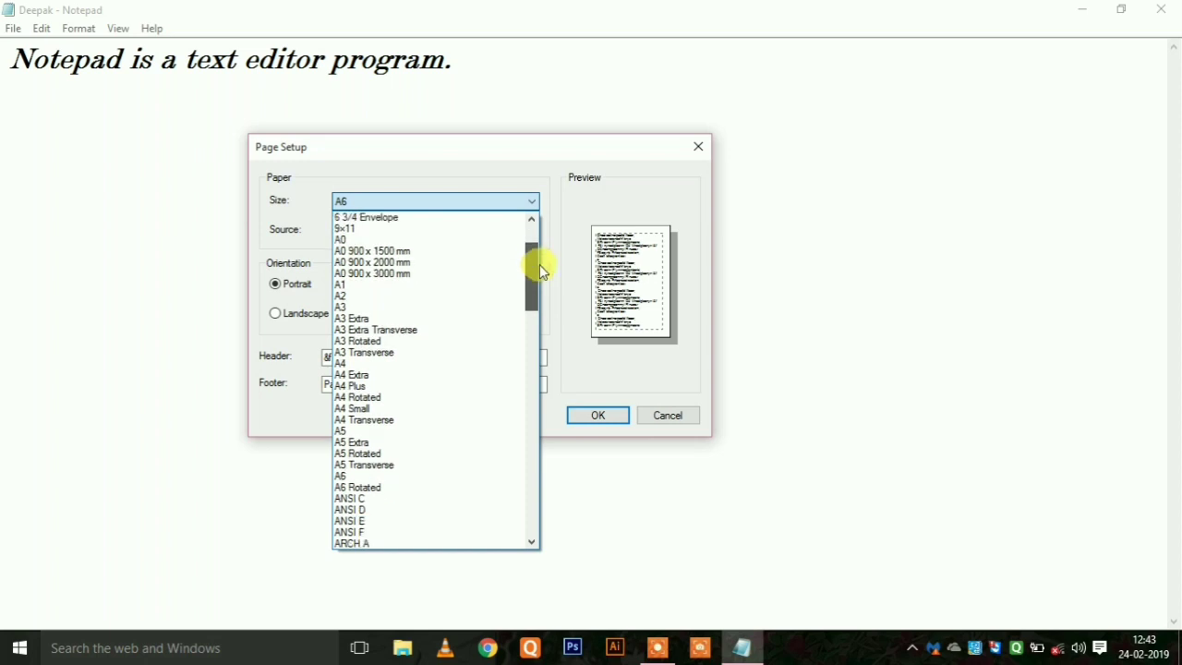
{"action": "left_click", "coordinate": [369, 365]}
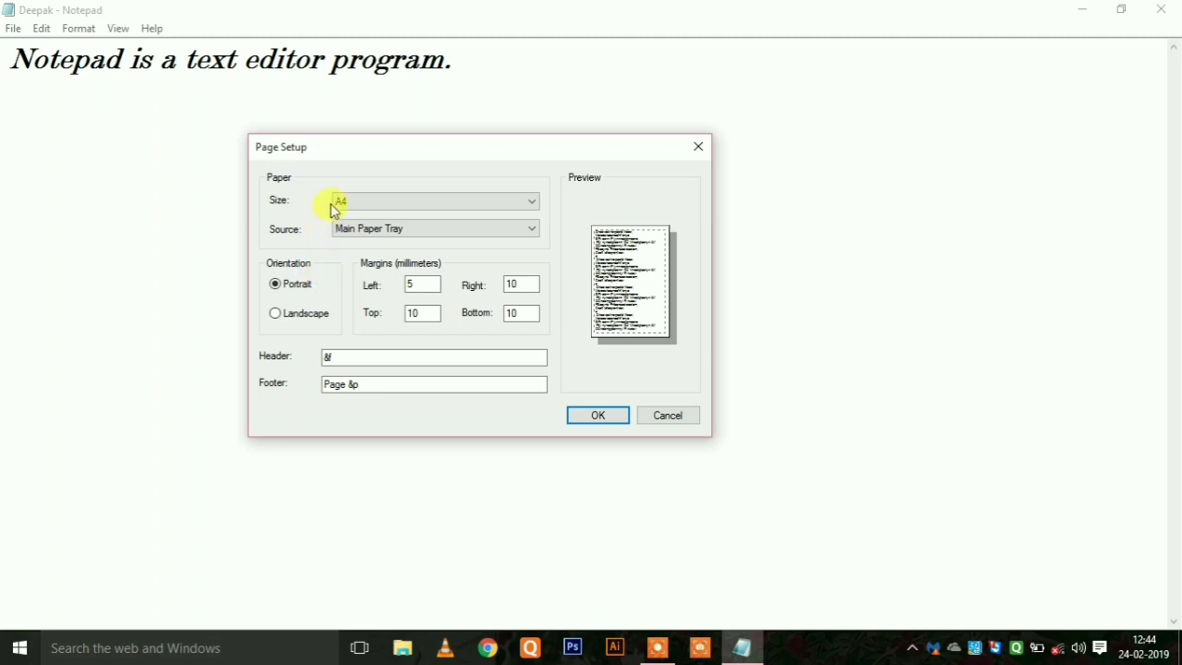
Try the landscape page orientation and return it to portrait.
{"action": "left_click", "coordinate": [286, 315]}
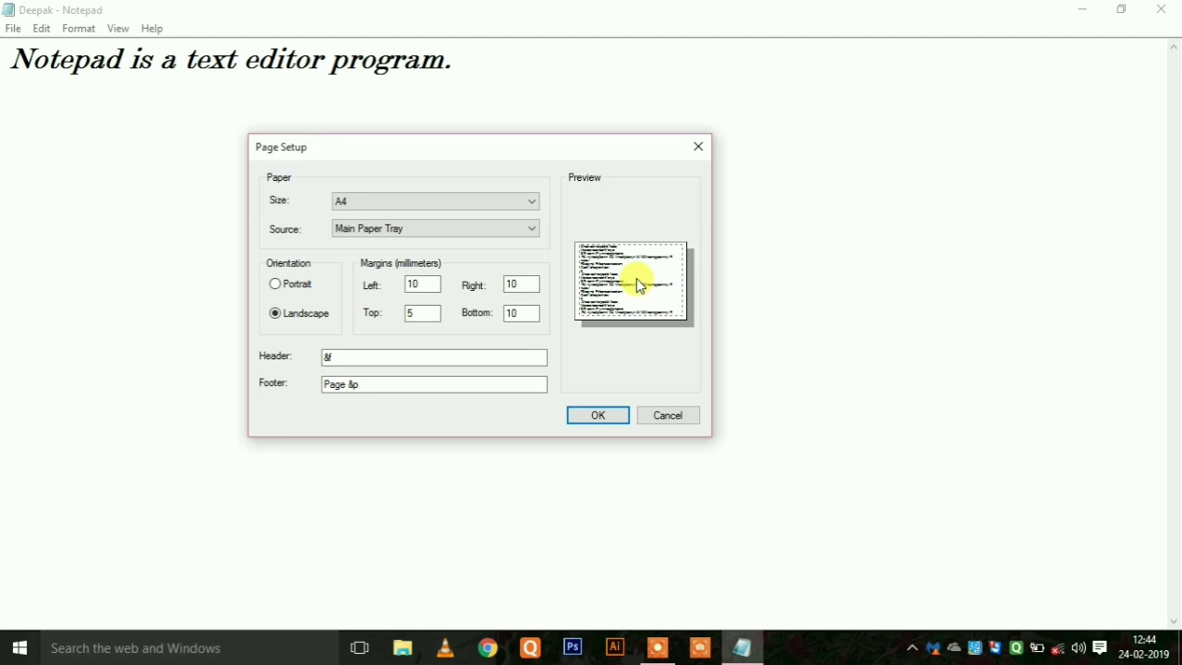
{"action": "left_click", "coordinate": [300, 288]}
Set the left page margin to 0 mm.
{"action": "double_click", "coordinate": [424, 285]}
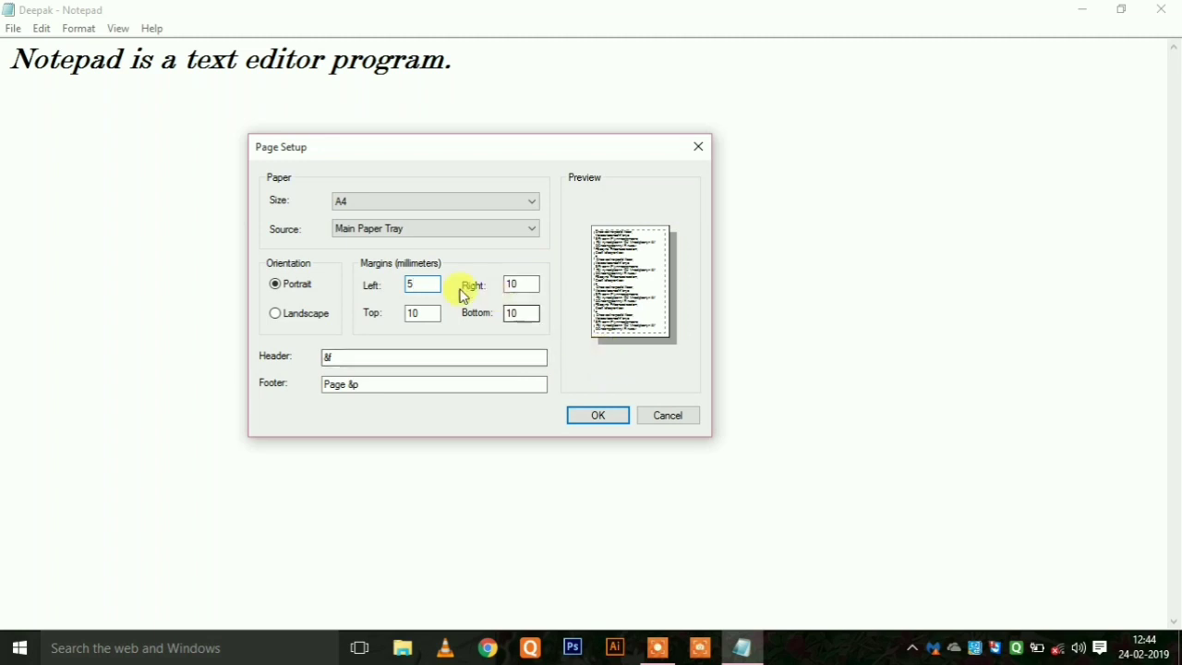
{"action": "left_click_drag", "start_coordinate": [432, 286], "coordinate": [401, 285]}
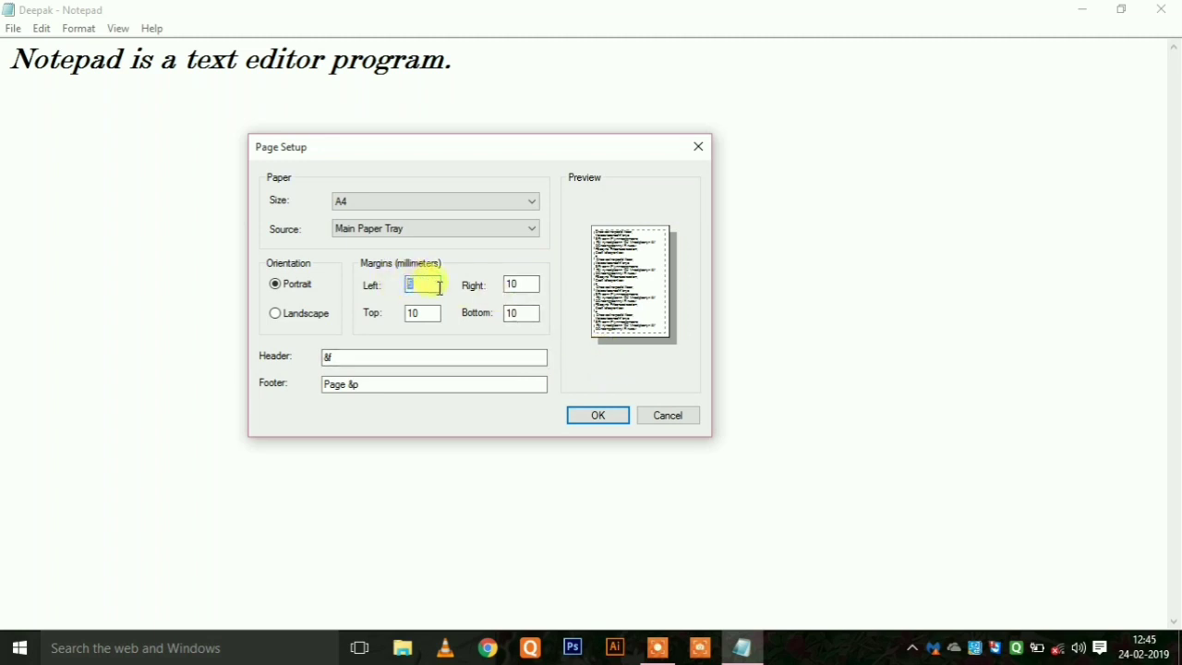
{"action": "type", "text": "0"}
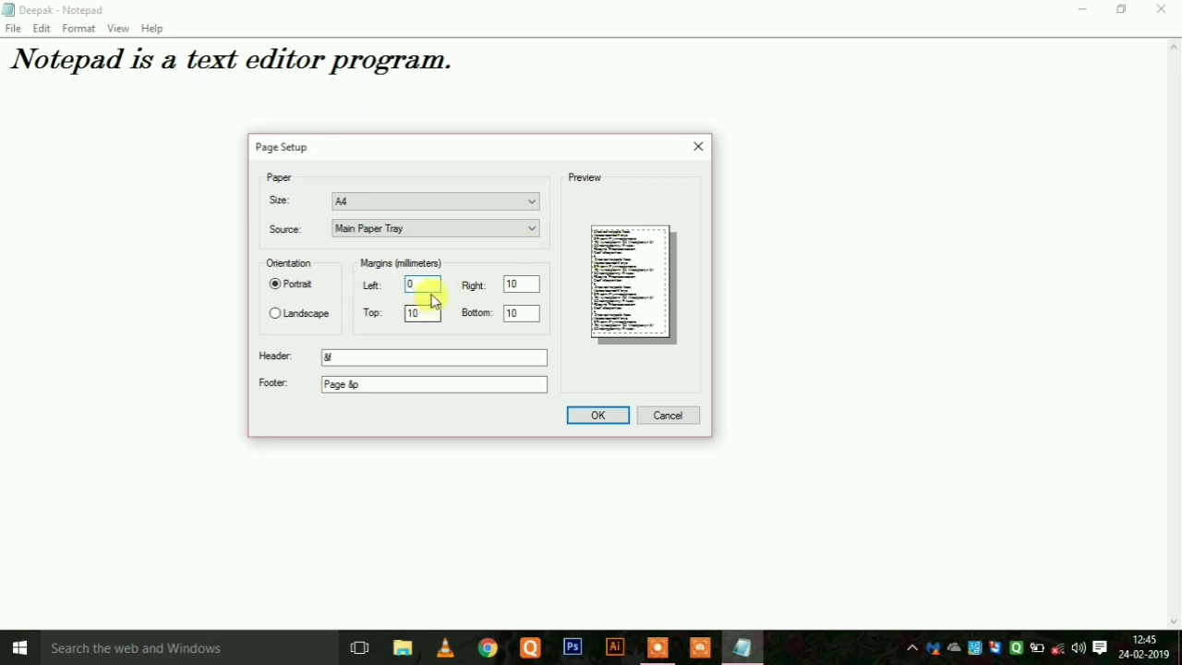
Set the left page margin to 10 mm and accept the page setup.
{"action": "left_click_drag", "start_coordinate": [422, 284], "coordinate": [407, 284]}
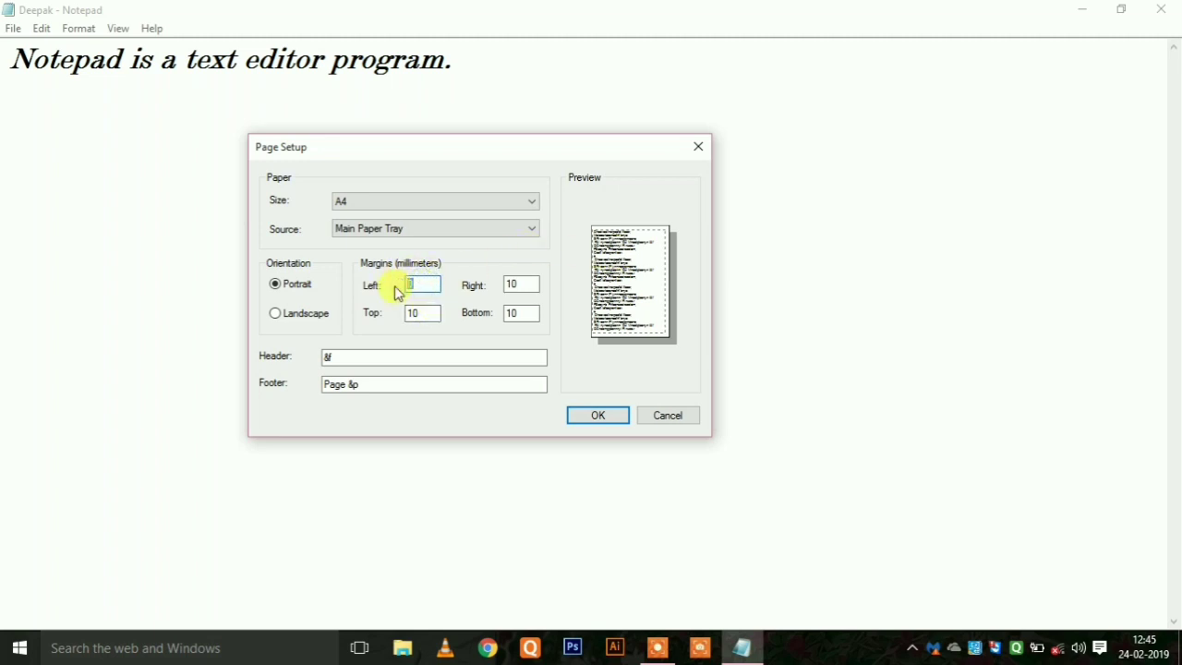
{"action": "type", "text": "10"}
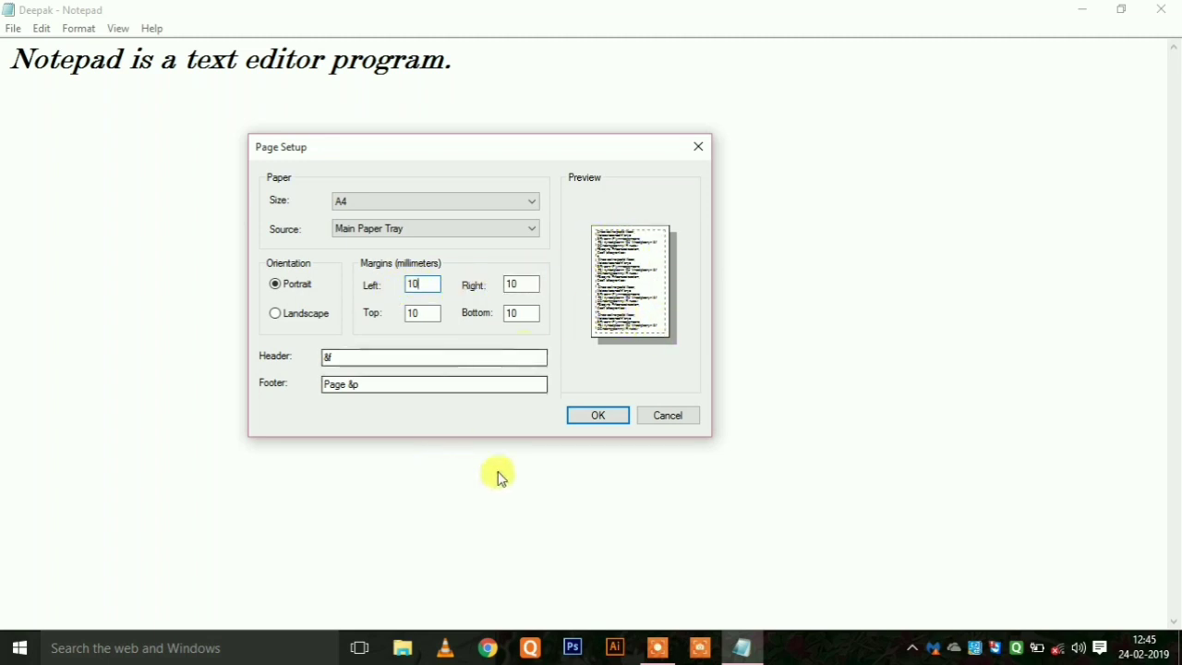
{"action": "left_click", "coordinate": [597, 414]}
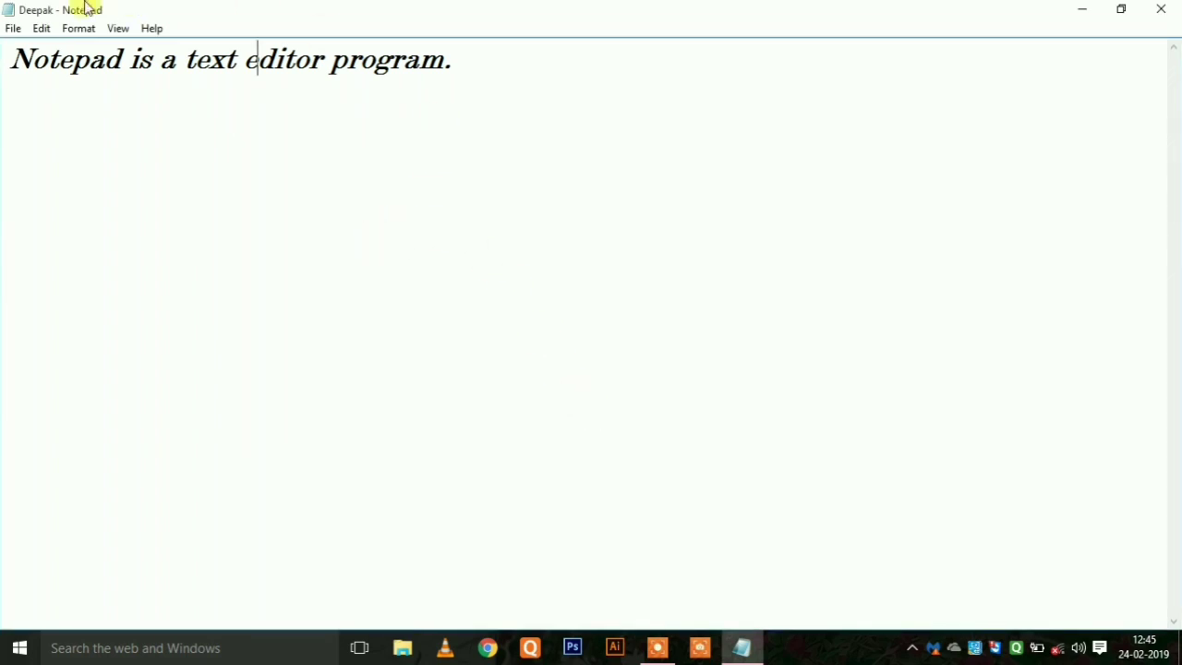
View the document's print settings and close them without printing.
{"action": "left_click", "coordinate": [14, 29]}
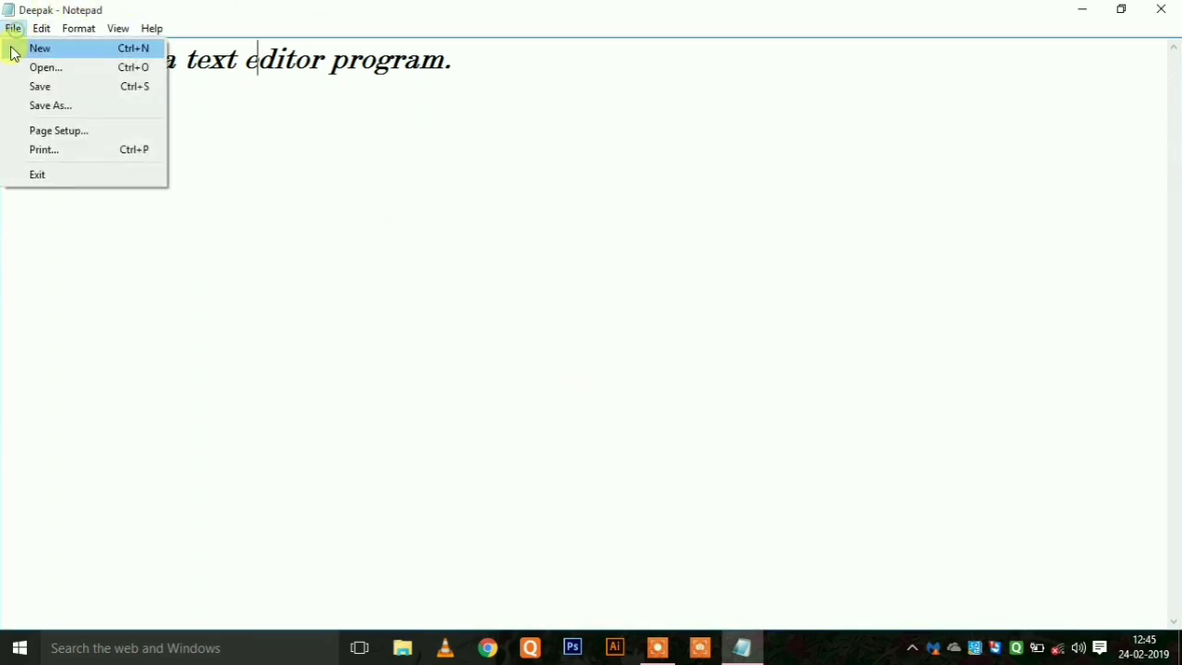
{"action": "left_click", "coordinate": [60, 151]}
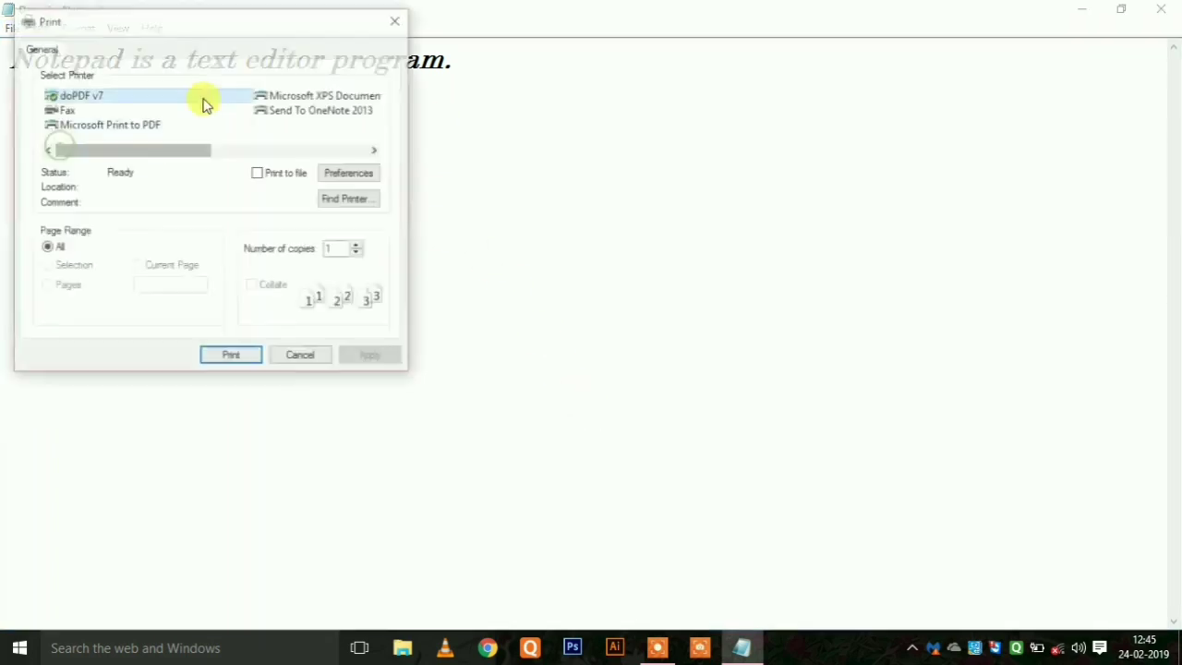
{"action": "left_click_drag", "start_coordinate": [190, 26], "coordinate": [356, 121]}
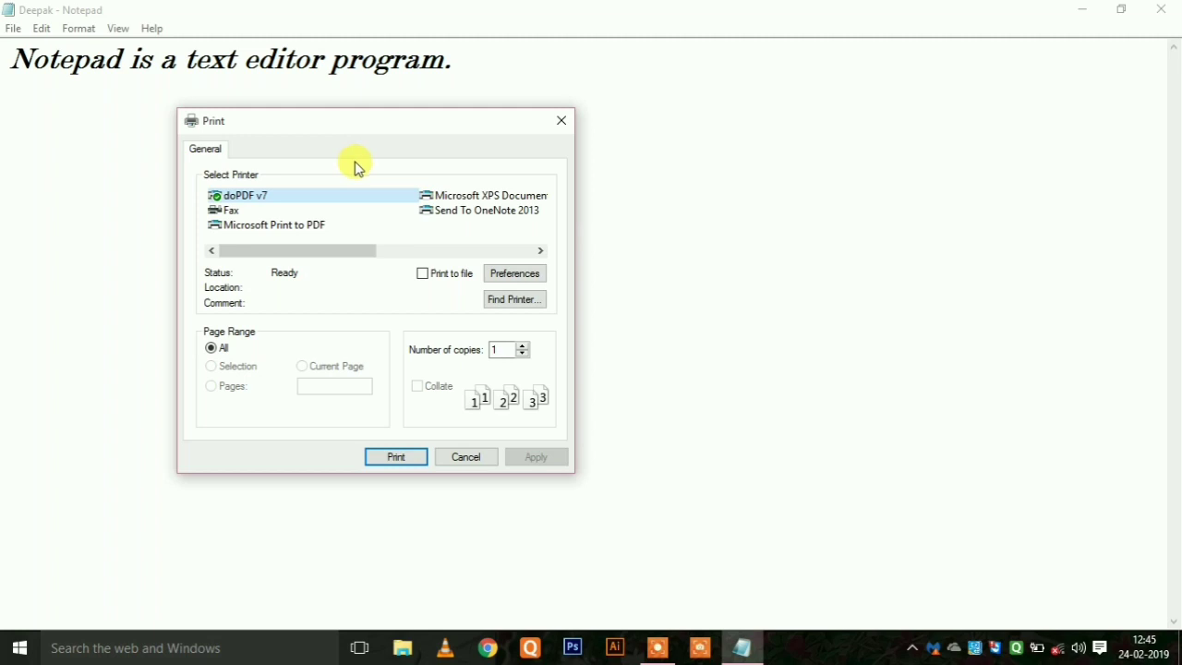
{"action": "left_click", "coordinate": [562, 123]}
Print one copy of the whole document using the Send To OneNote 2013 printer.
{"action": "key", "text": "ctrl+p"}
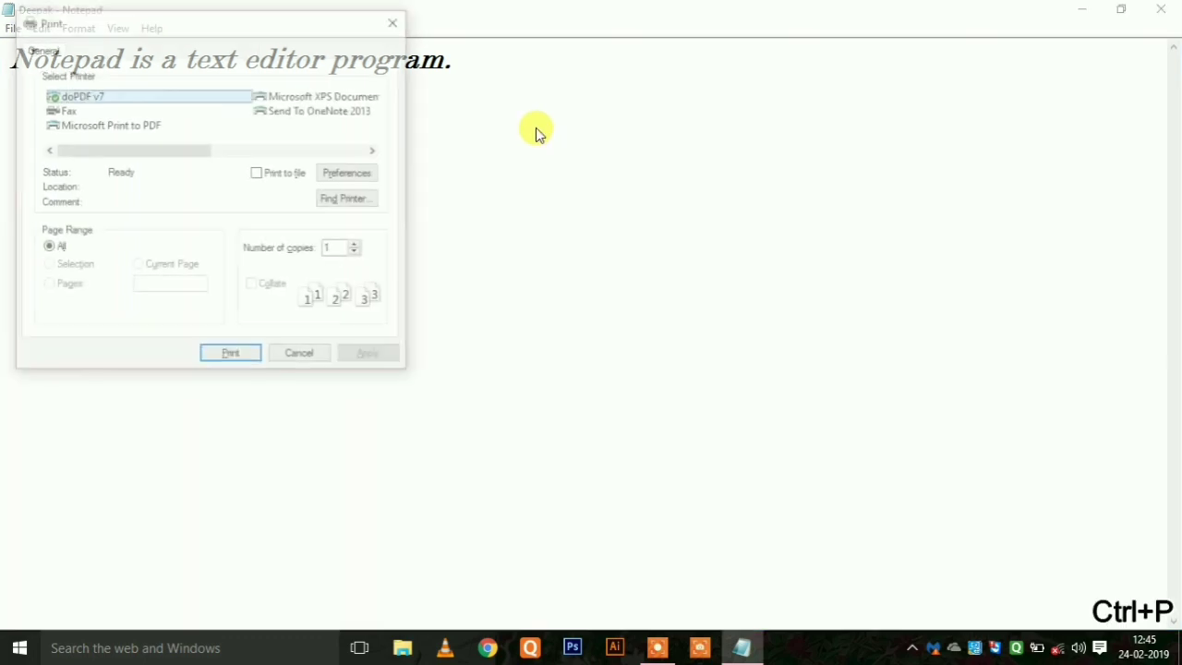
{"action": "left_click_drag", "start_coordinate": [274, 24], "coordinate": [543, 85]}
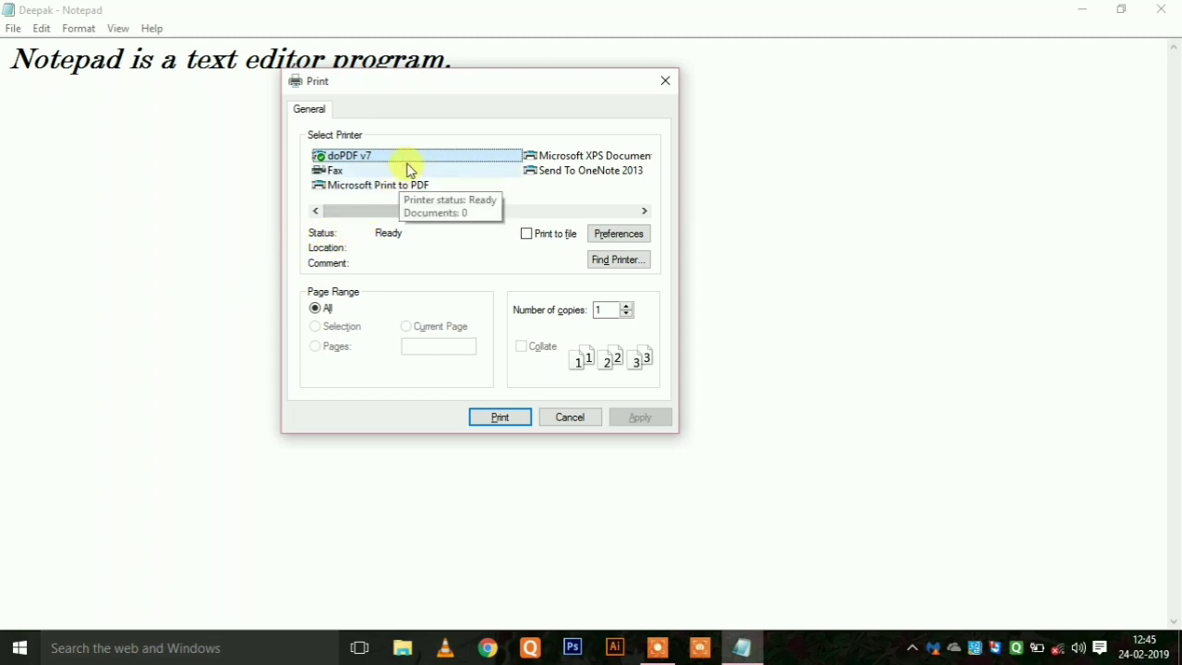
{"action": "left_click", "coordinate": [568, 158]}
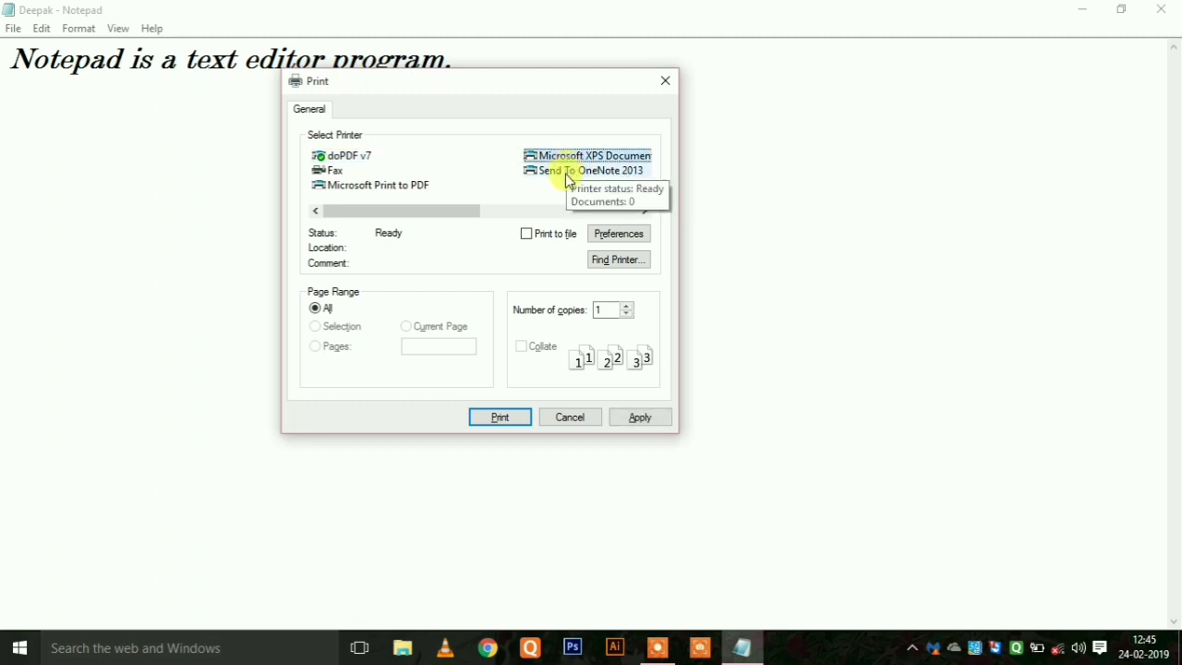
{"action": "left_click", "coordinate": [565, 171]}
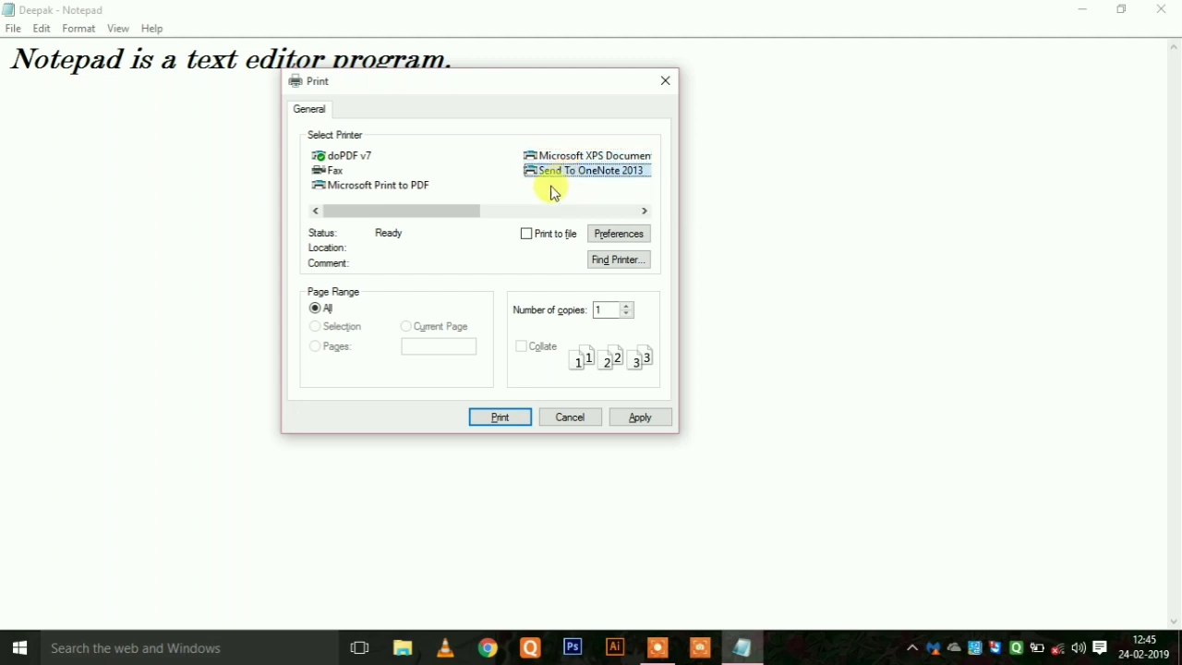
{"action": "left_click", "coordinate": [619, 316]}
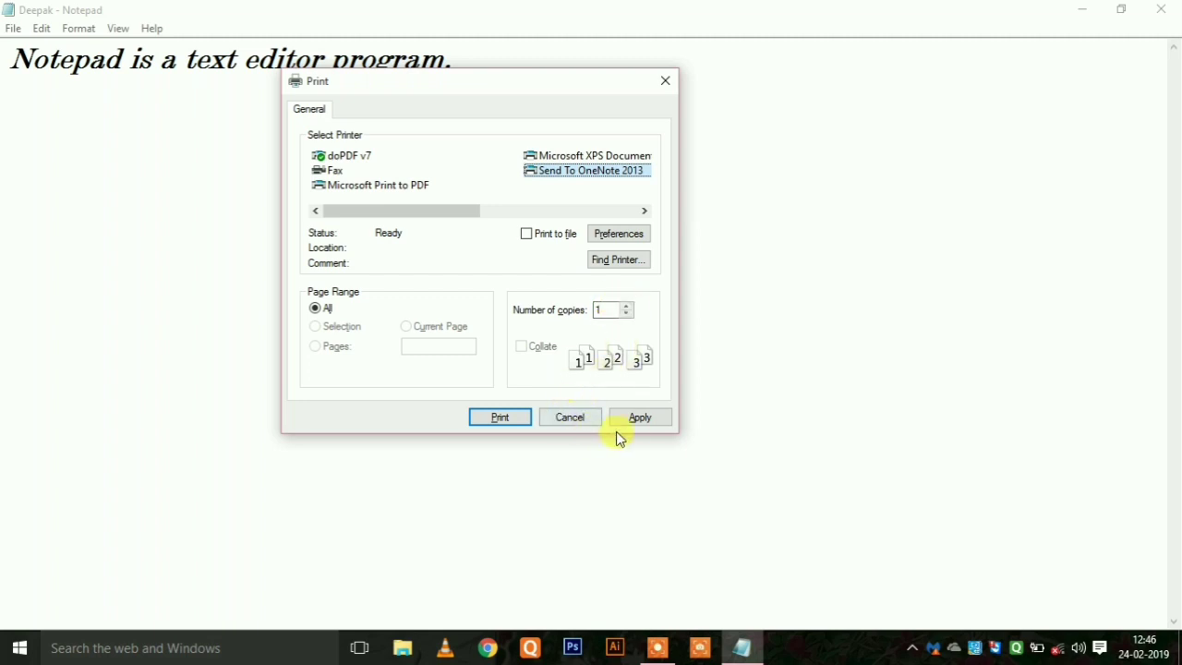
{"action": "left_click", "coordinate": [641, 416]}
{"action": "left_click", "coordinate": [498, 417]}
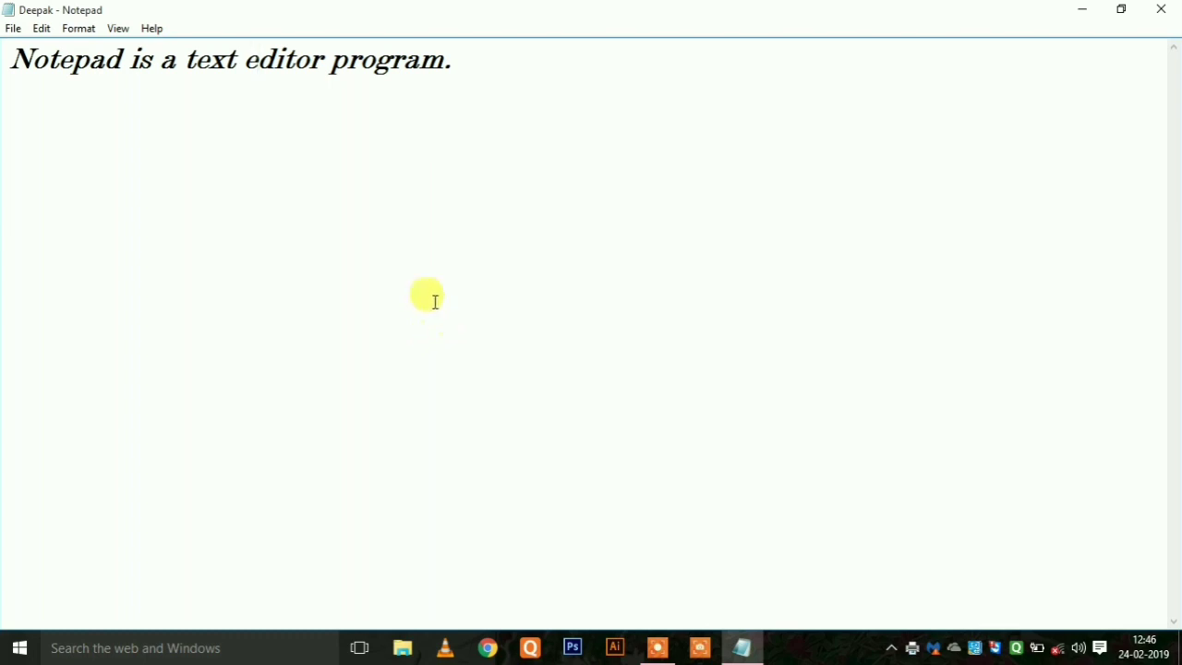
{"action": "left_click", "coordinate": [12, 28]}
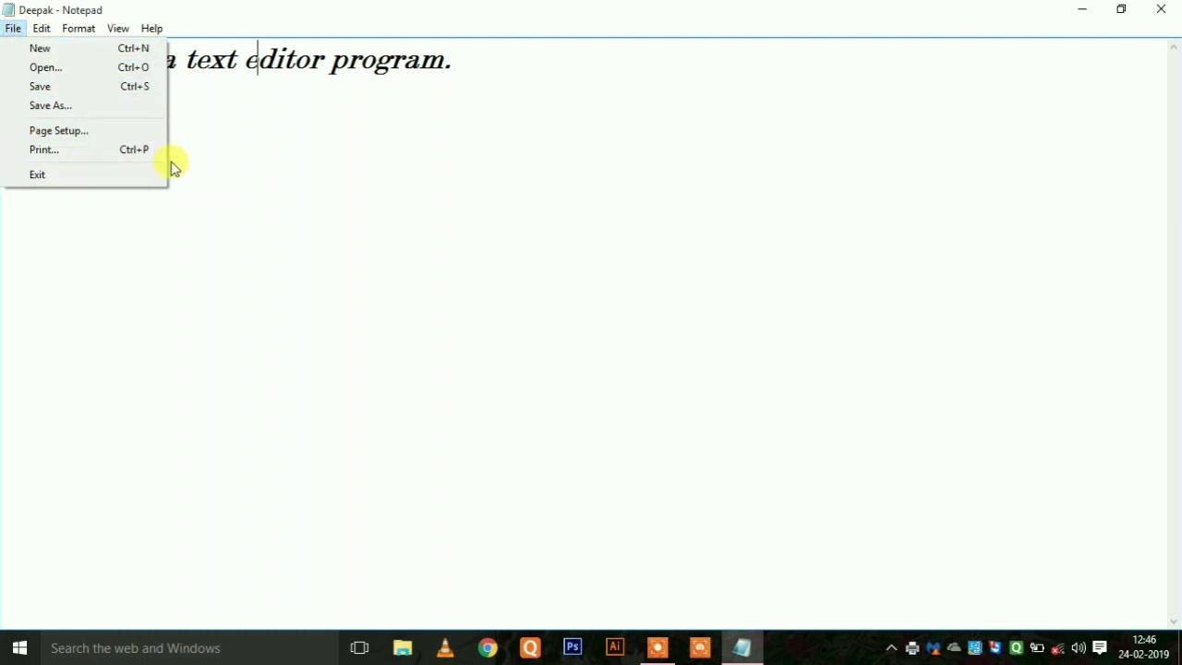
{"action": "left_click", "coordinate": [215, 121]}
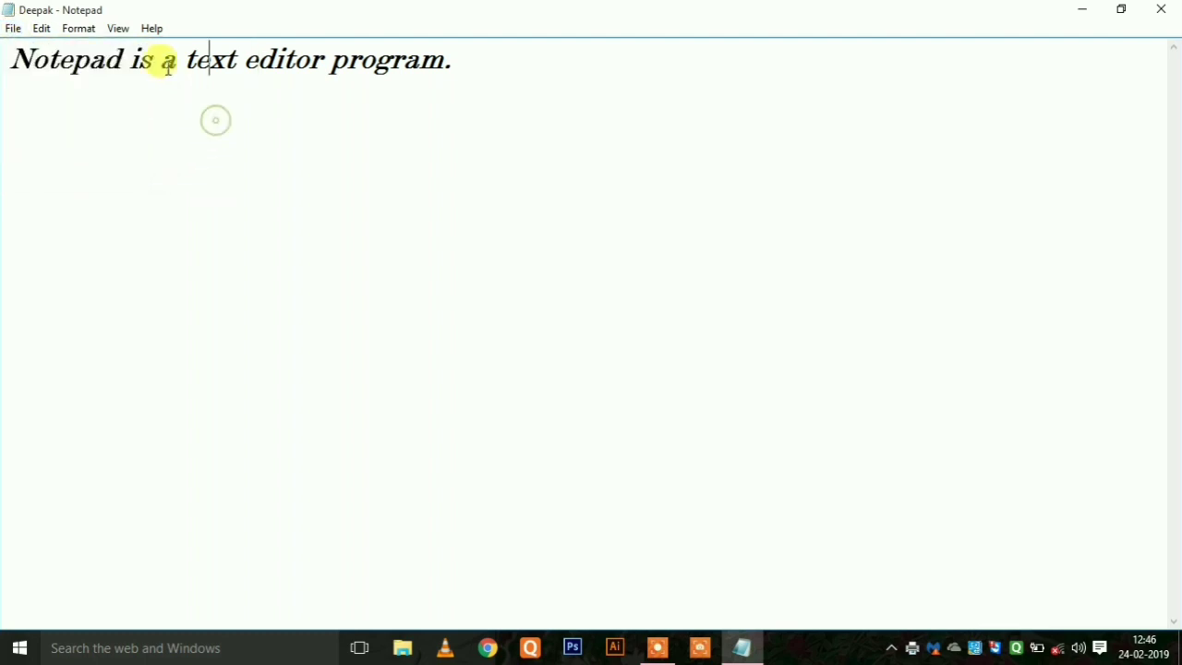
{"action": "left_click", "coordinate": [24, 35]}
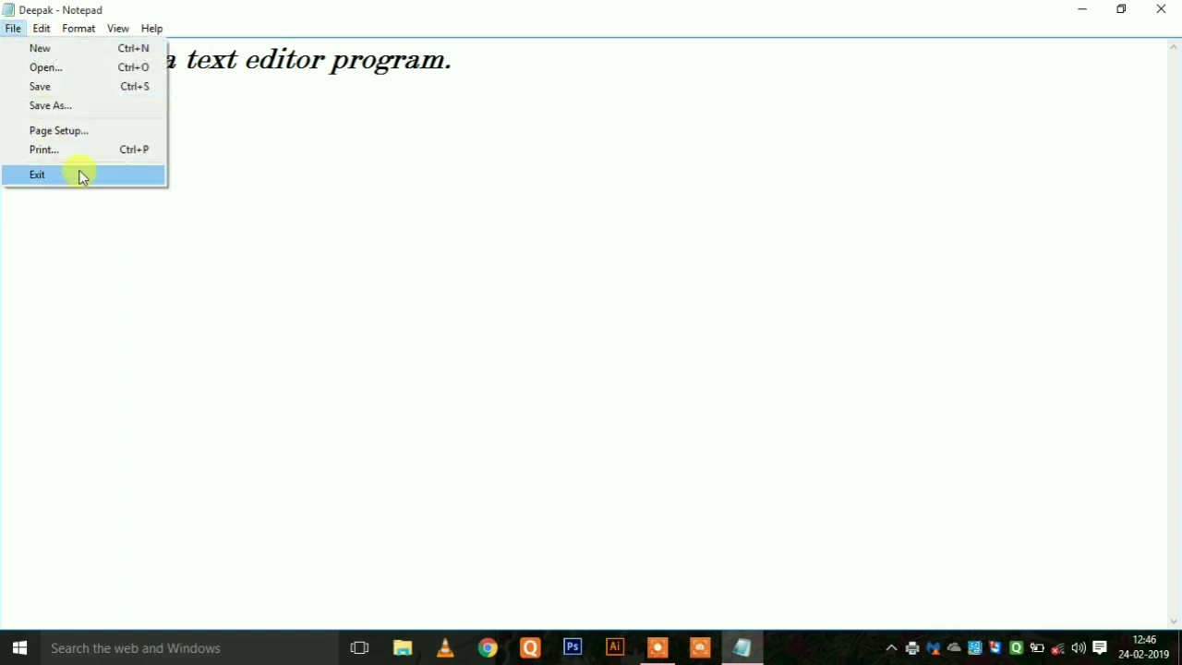
{"action": "left_click", "coordinate": [202, 117]}
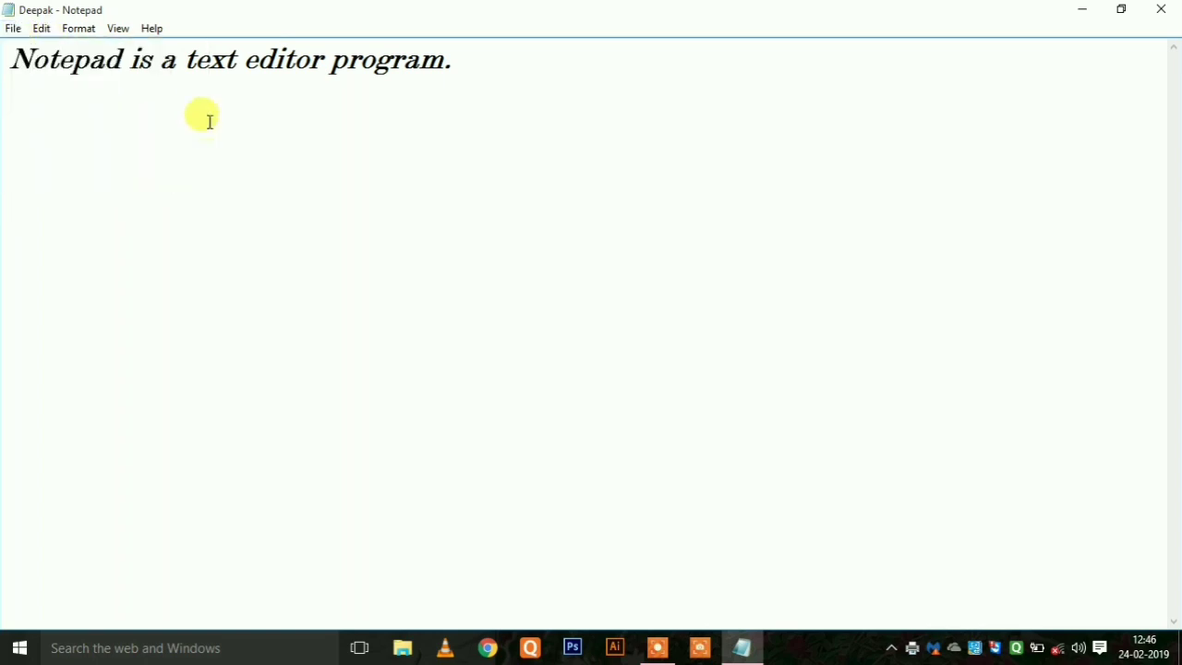
{"action": "left_click", "coordinate": [43, 29]}
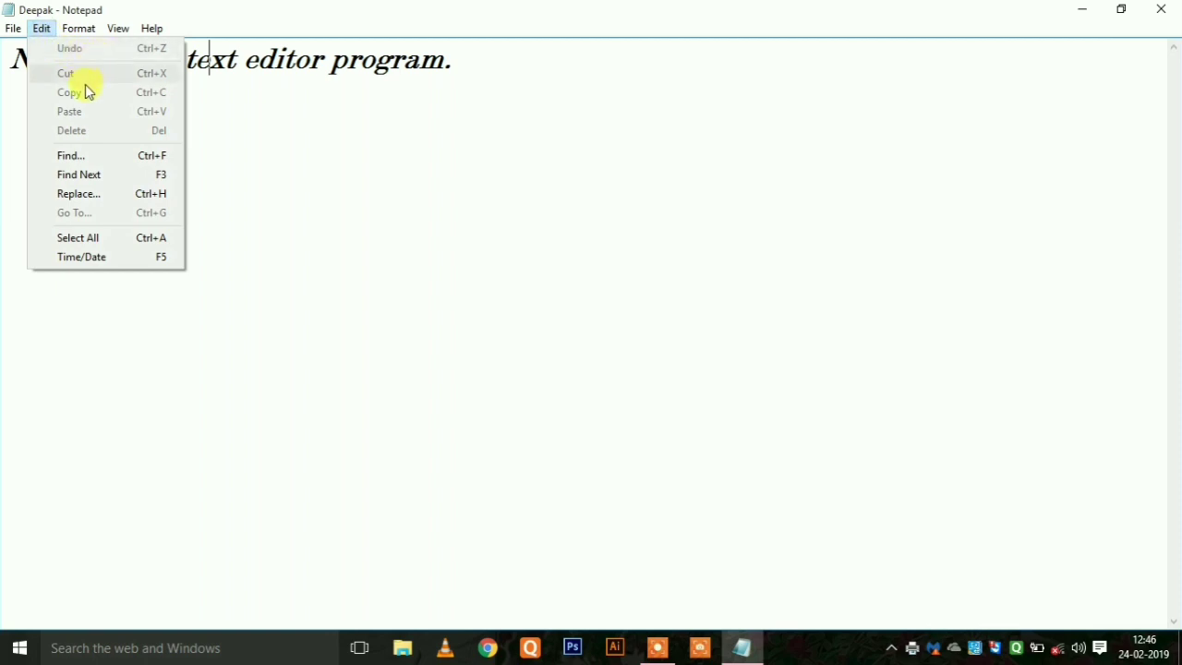
{"action": "left_click", "coordinate": [231, 153]}
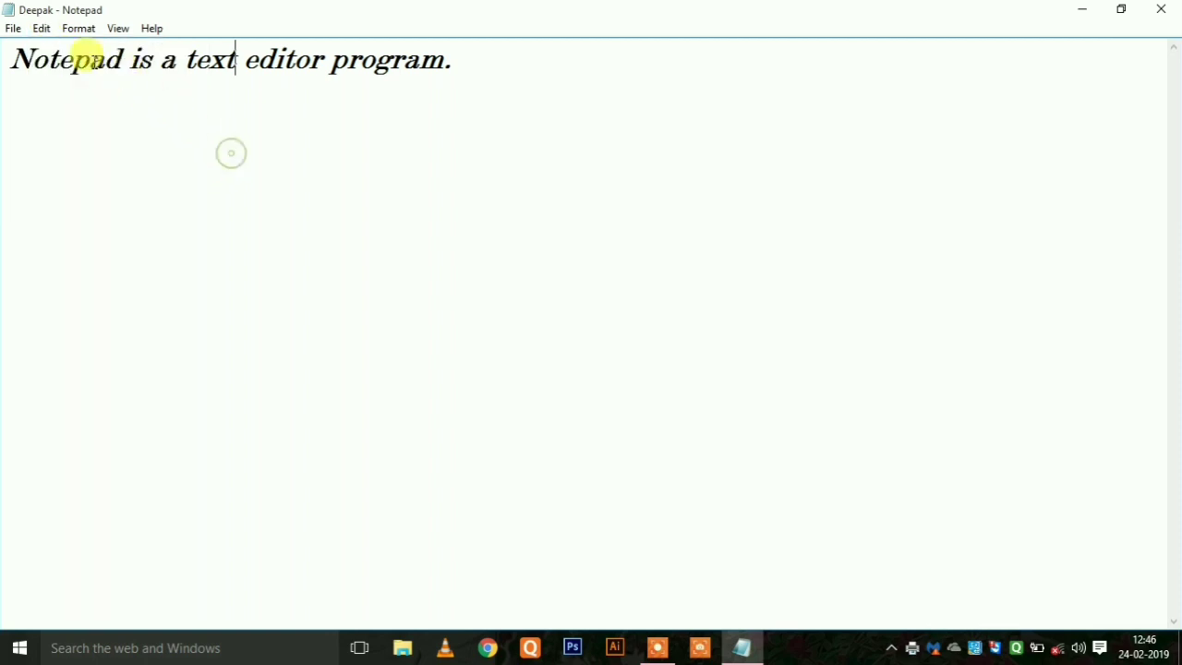
{"action": "left_click", "coordinate": [12, 32]}
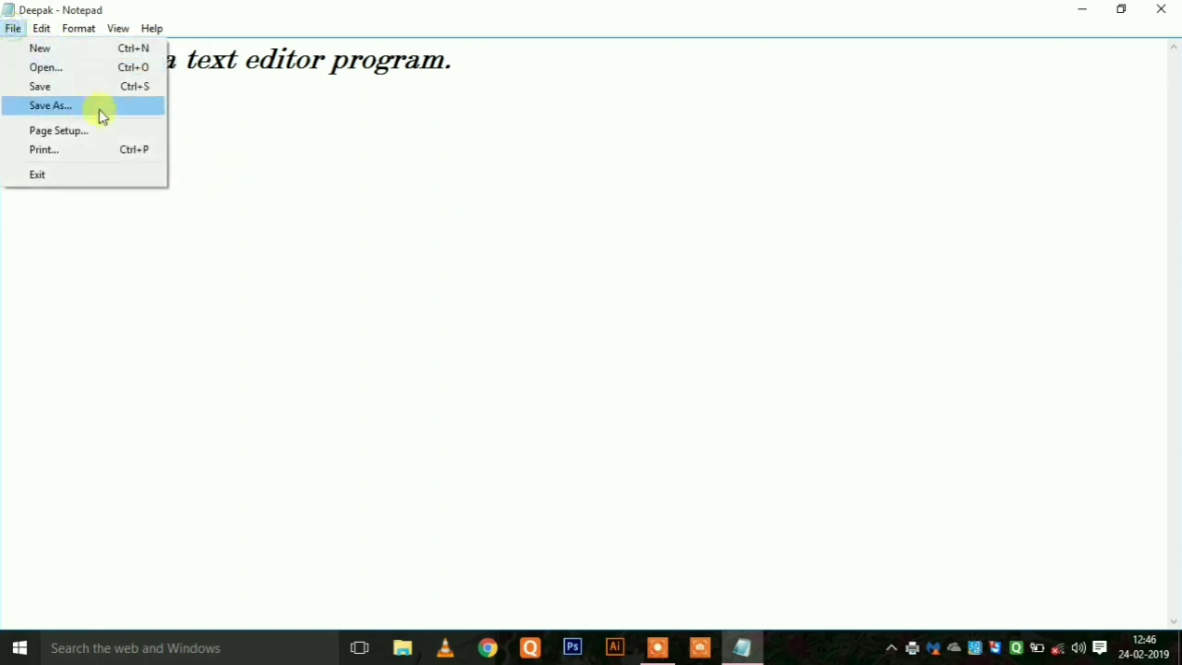
{"action": "left_click", "coordinate": [266, 118]}
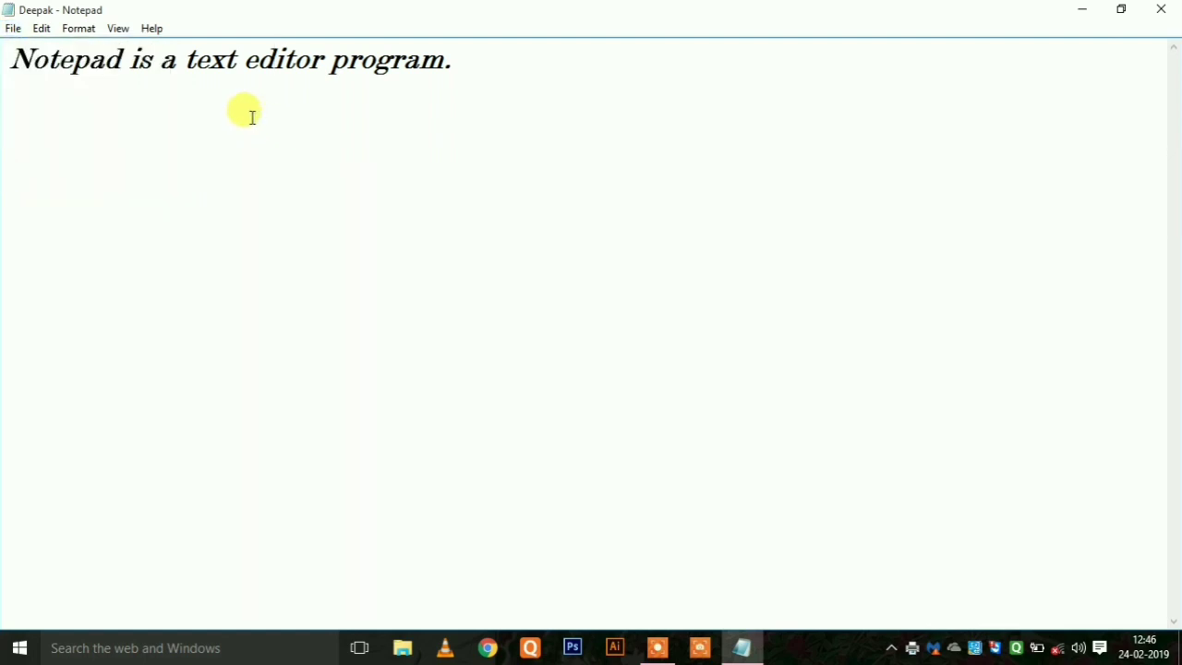
Exit Notepad and return to the desktop.
{"action": "left_click", "coordinate": [14, 29]}
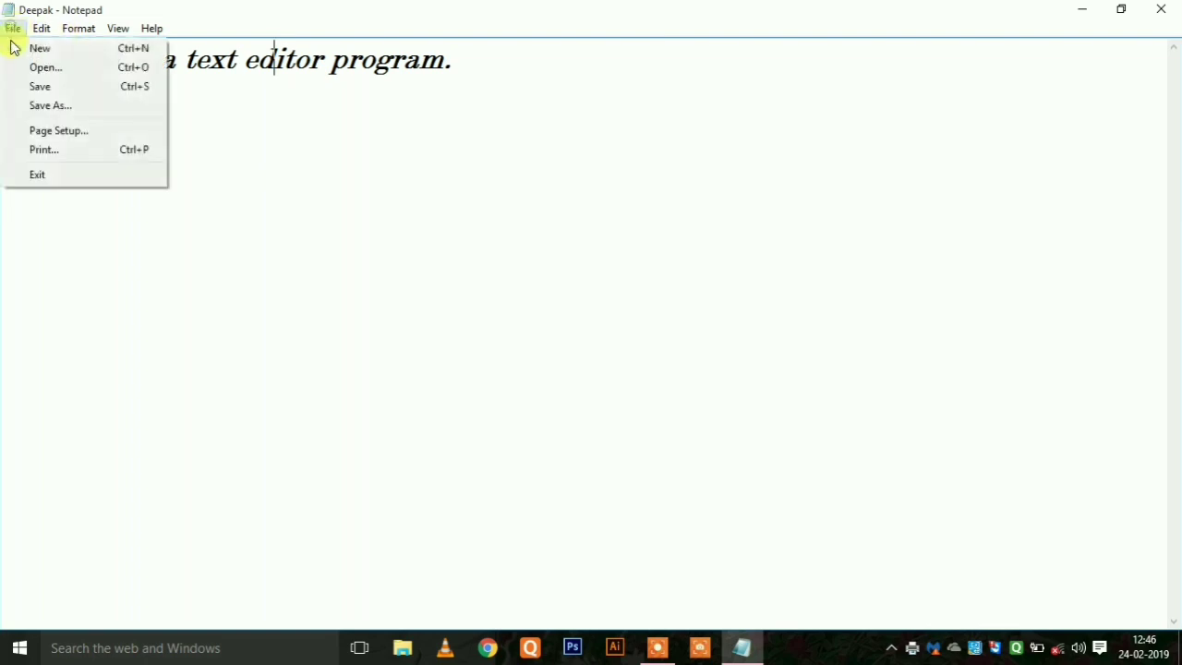
{"action": "left_click", "coordinate": [66, 173]}
{"action": "left_click", "coordinate": [609, 370]}
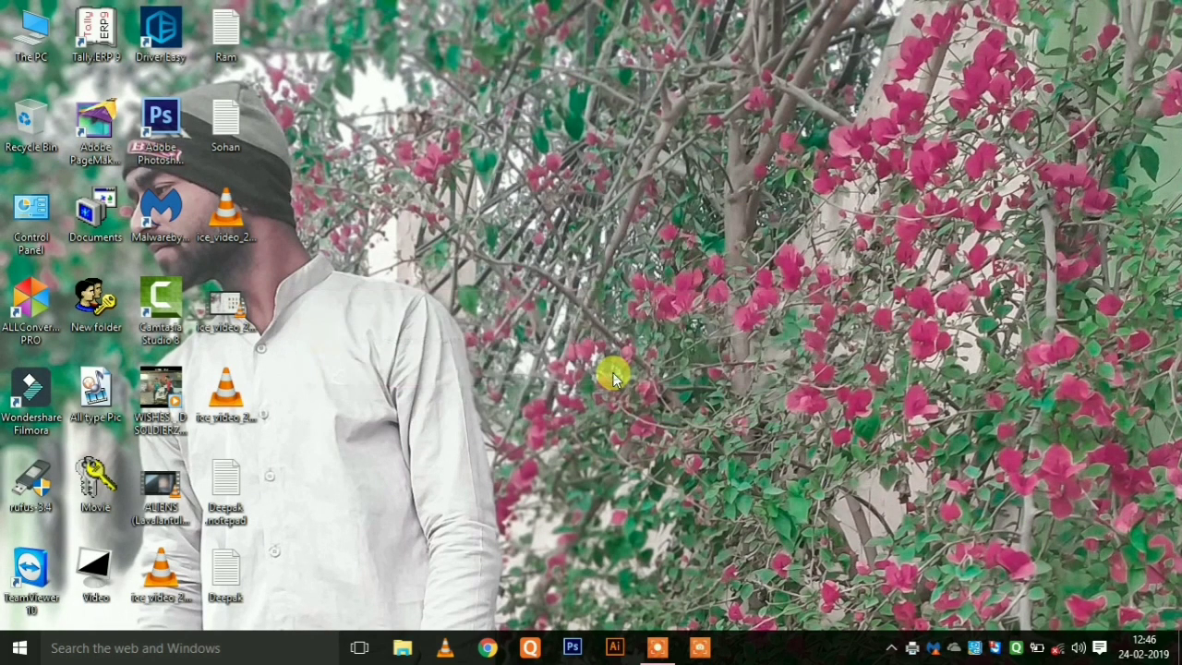